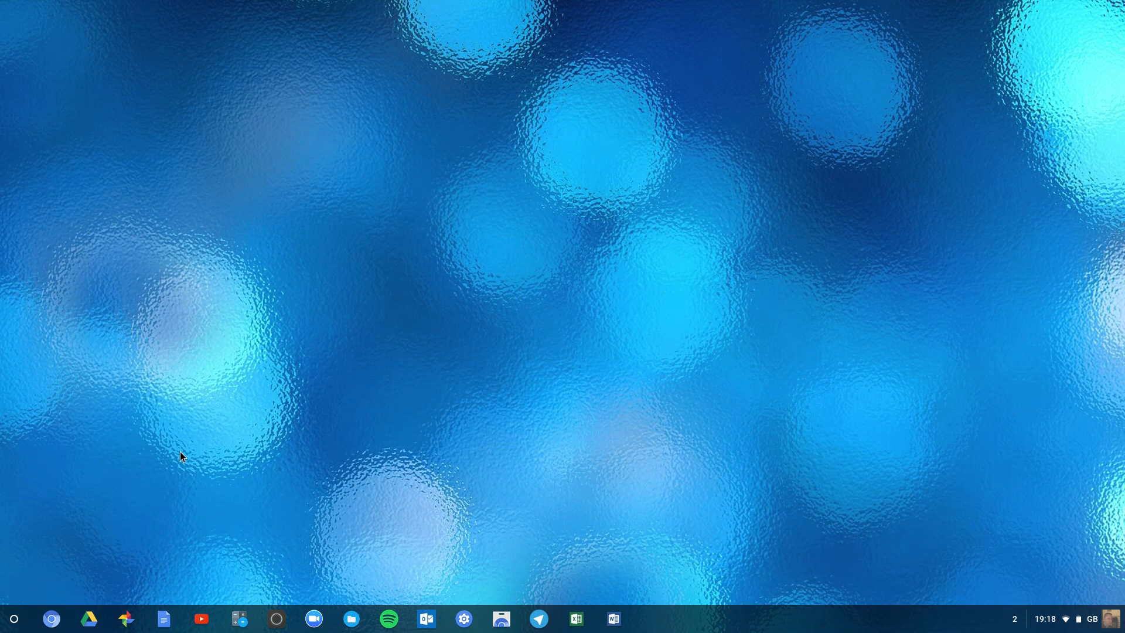
# Step: Launch the photo editor, maximise its window, and open sirianmckellen.jpg from the Wallpapers folder in My Drive
pyautogui.click(276, 620)
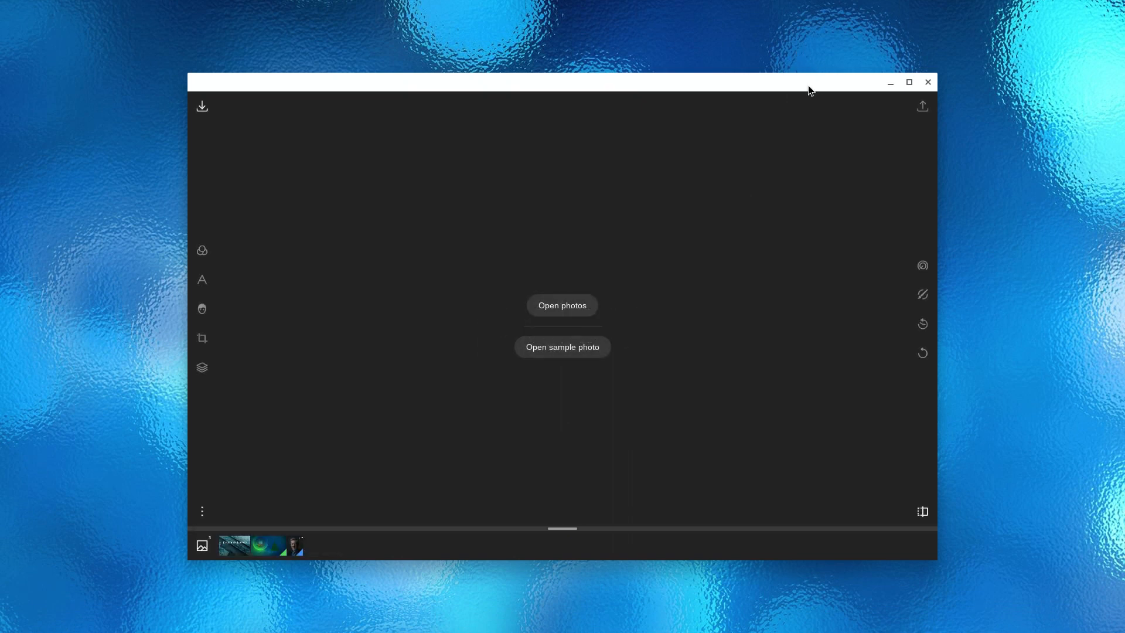
pyautogui.click(909, 82)
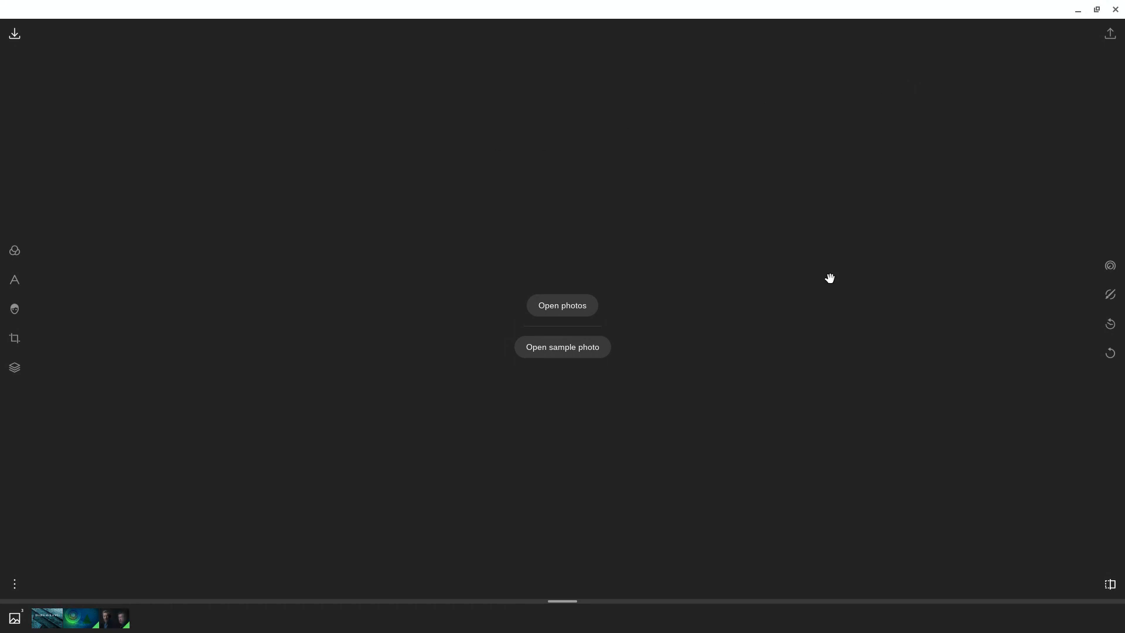
pyautogui.click(548, 305)
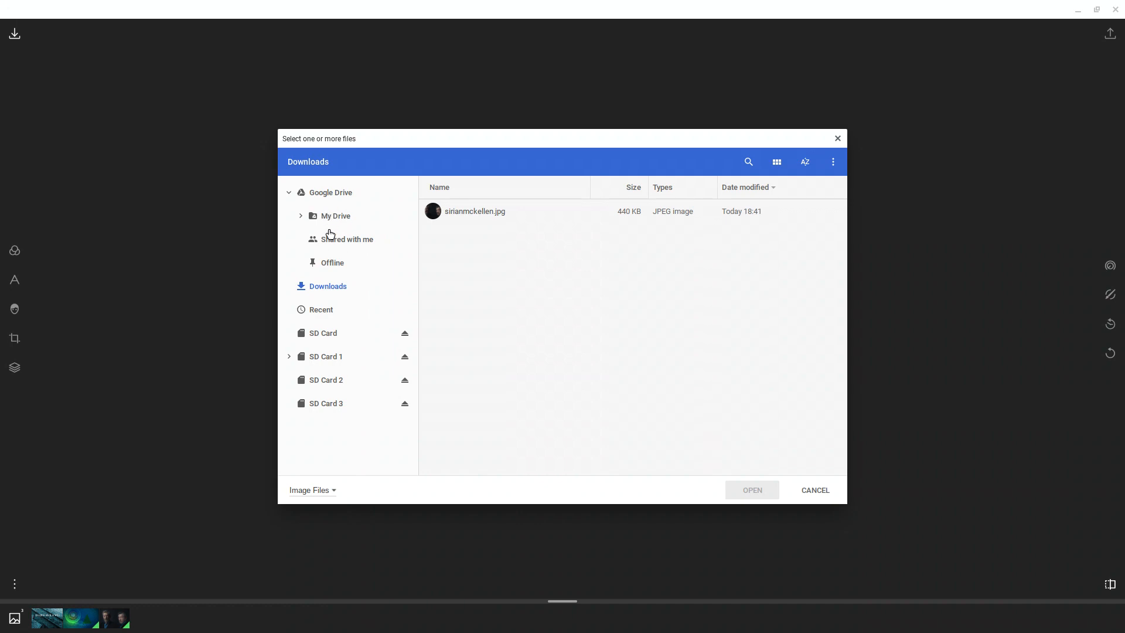
pyautogui.click(301, 216)
pyautogui.click(366, 263)
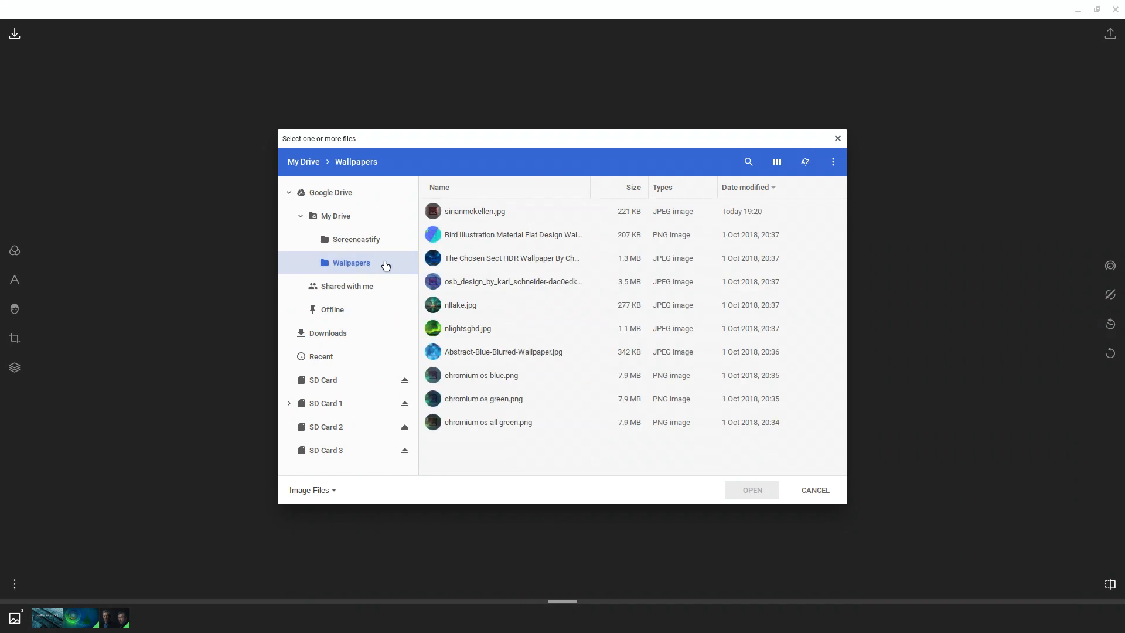
pyautogui.click(478, 213)
pyautogui.click(751, 490)
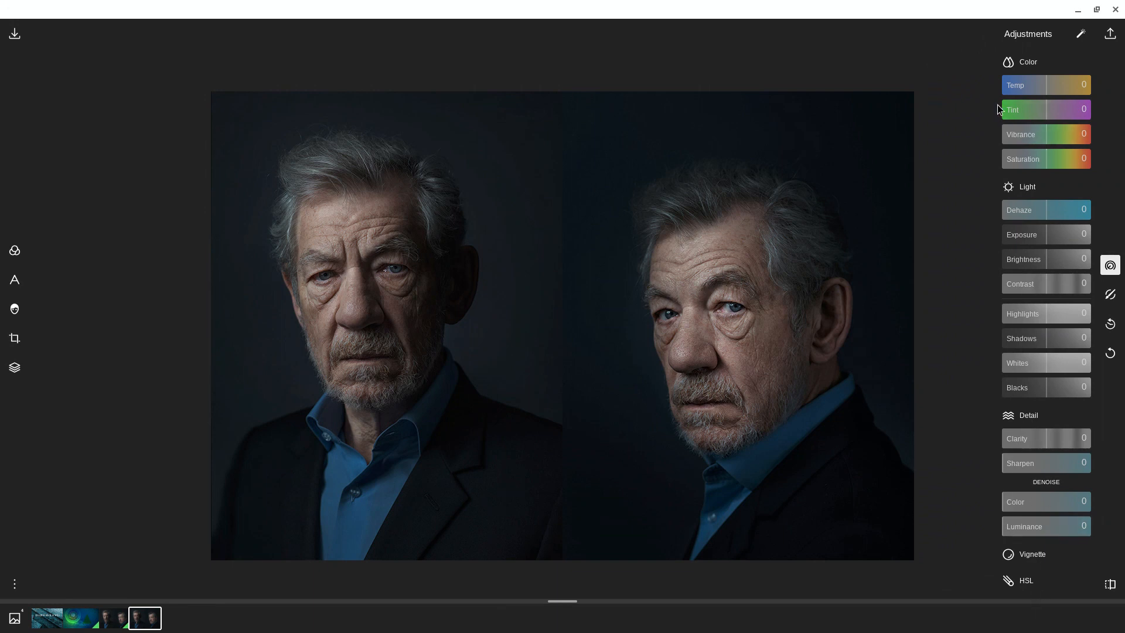
pyautogui.scroll(-10, 1049, 199)
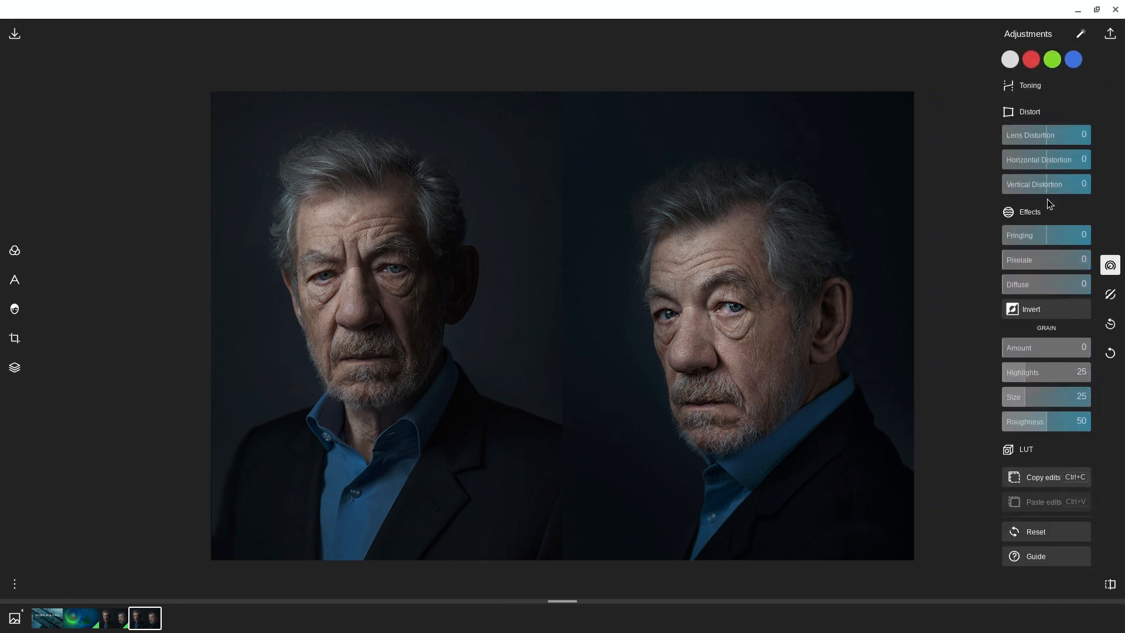
pyautogui.scroll(10, 1047, 200)
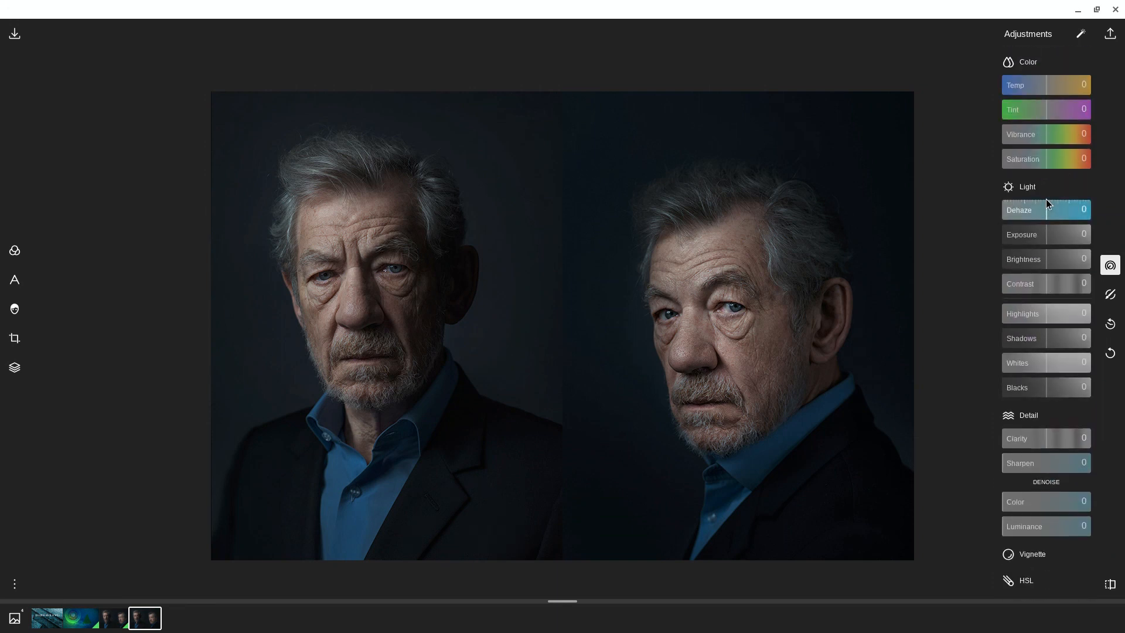
pyautogui.scroll(1, 861, 157)
pyautogui.press('h')
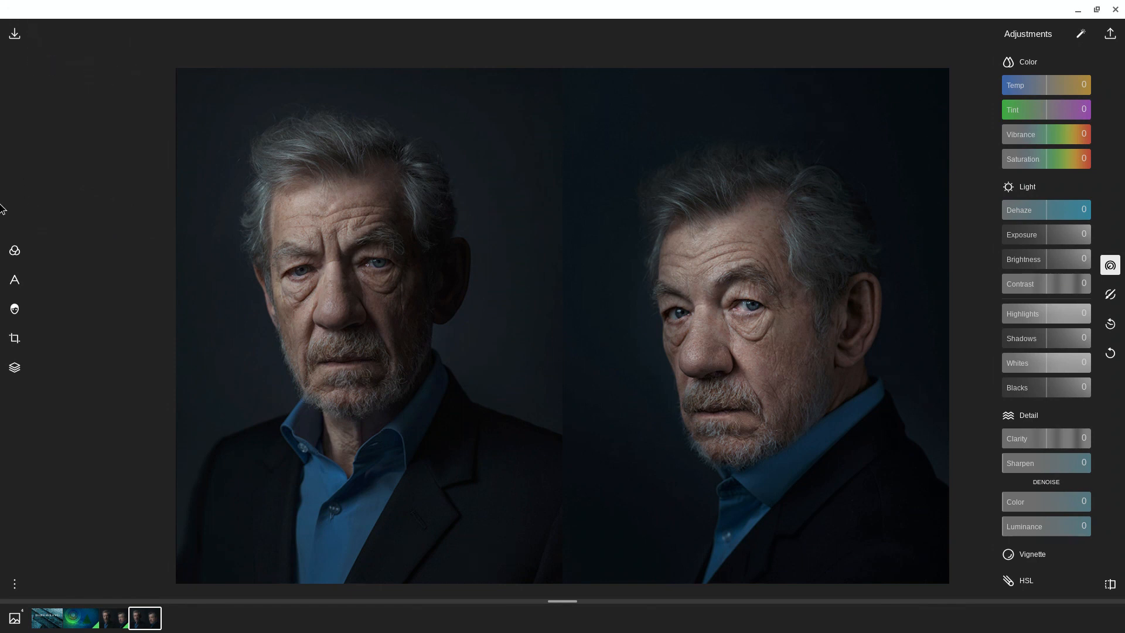
# Step: Browse the standard filter collections and apply the PS1 Spotlight filter from Polarr Atmosphere to the photo
pyautogui.click(14, 250)
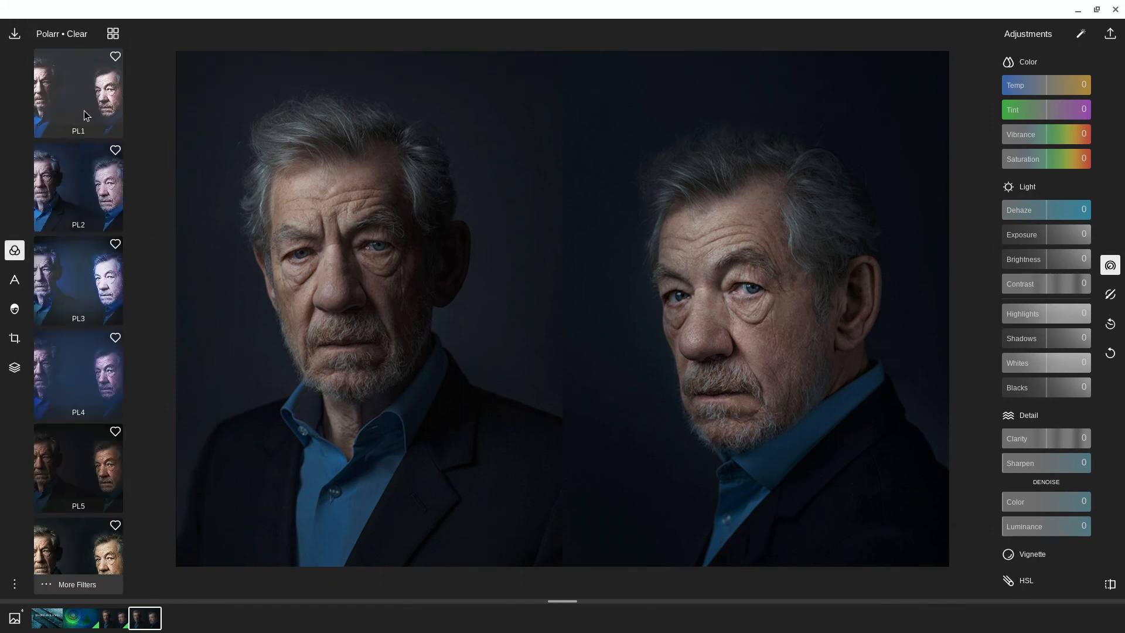
pyautogui.scroll(-4, 85, 112)
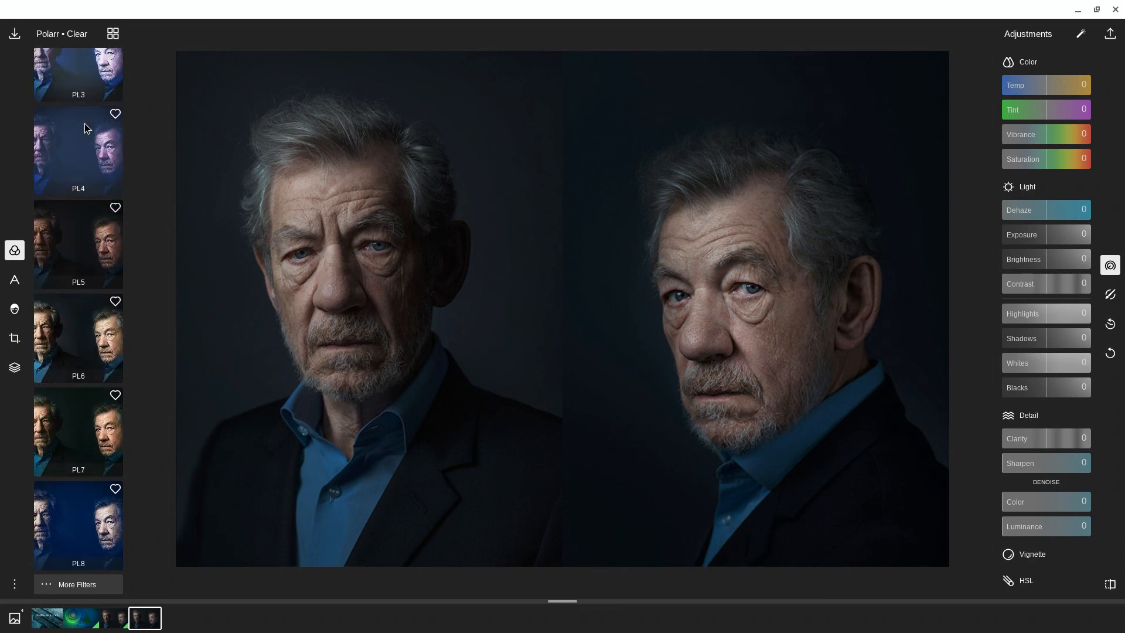
pyautogui.scroll(4, 85, 129)
pyautogui.scroll(-3, 88, 129)
pyautogui.click(78, 584)
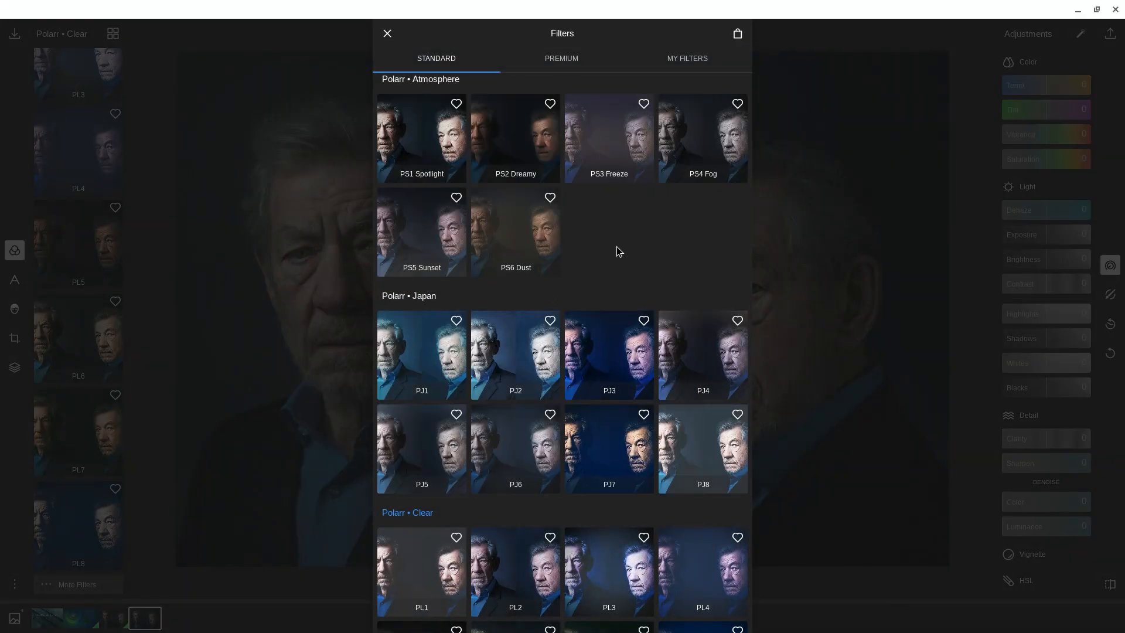
pyautogui.scroll(-5, 617, 246)
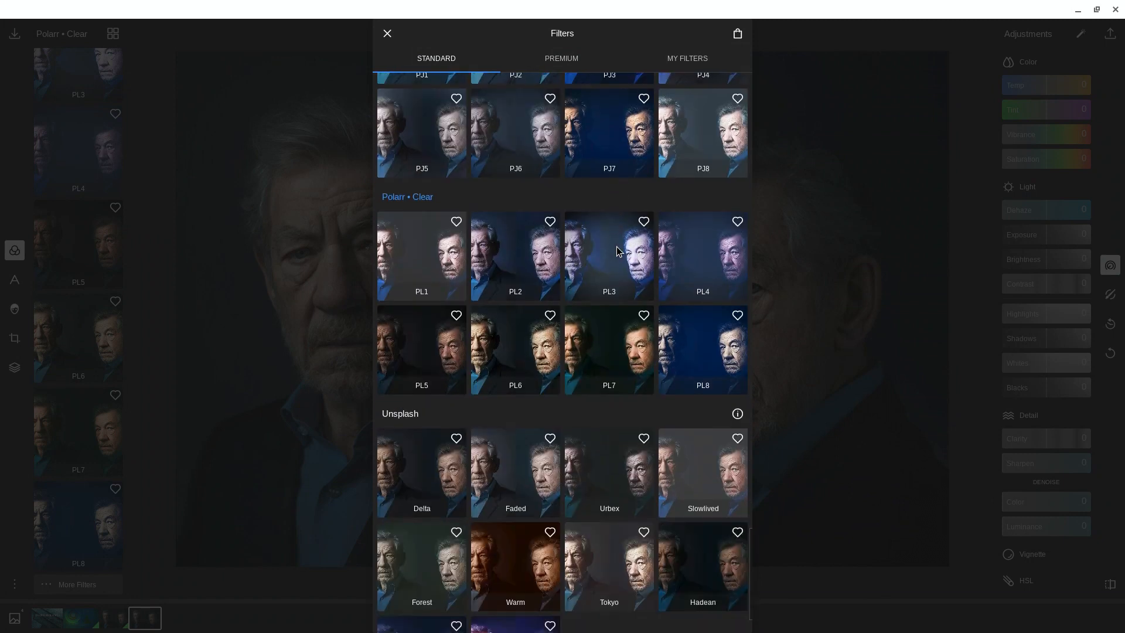
pyautogui.scroll(-1, 616, 246)
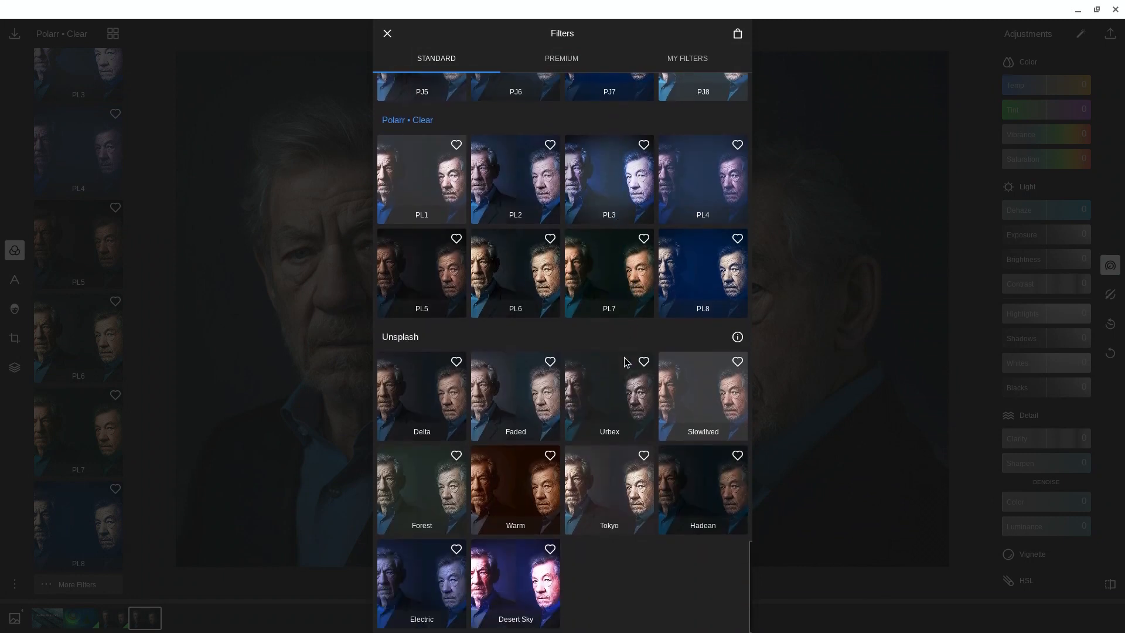
pyautogui.scroll(6, 577, 423)
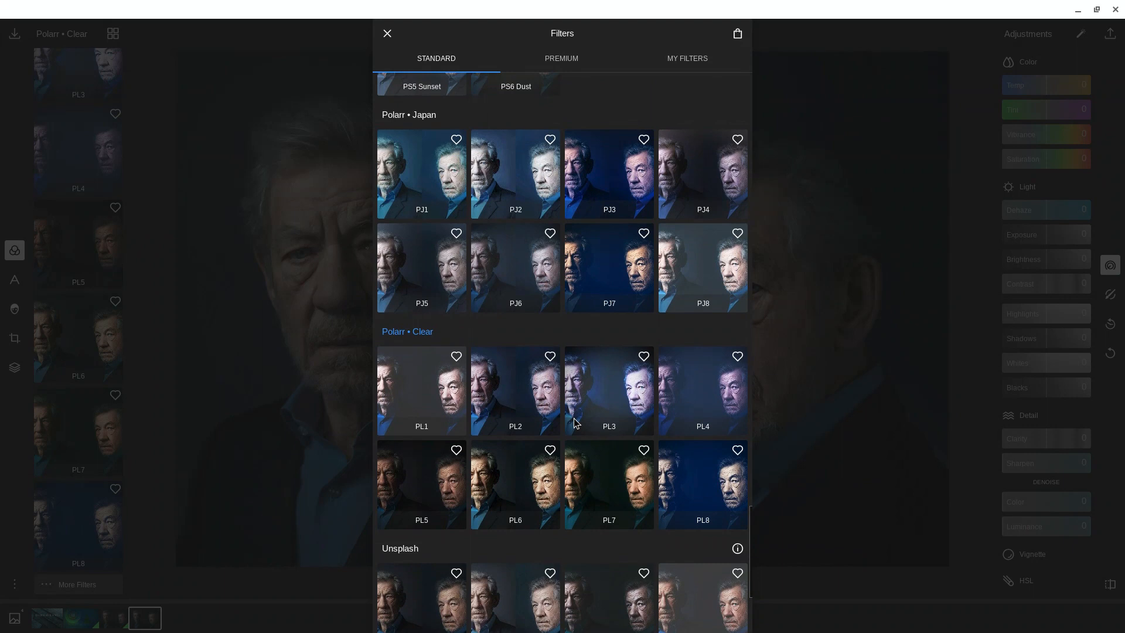
pyautogui.scroll(2, 574, 423)
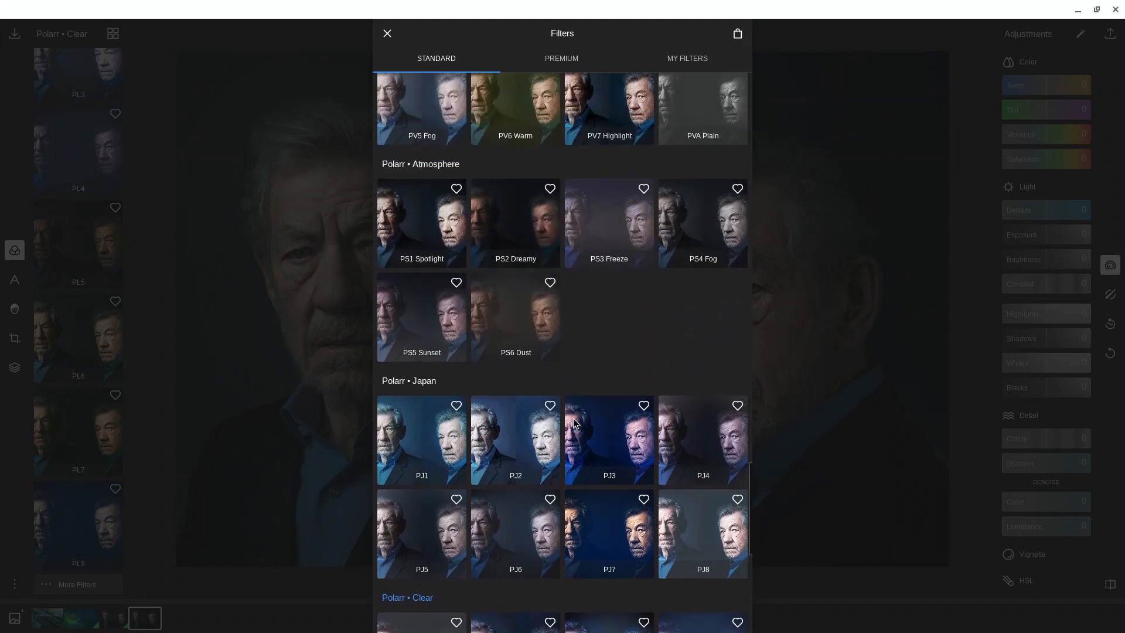
pyautogui.scroll(1, 576, 423)
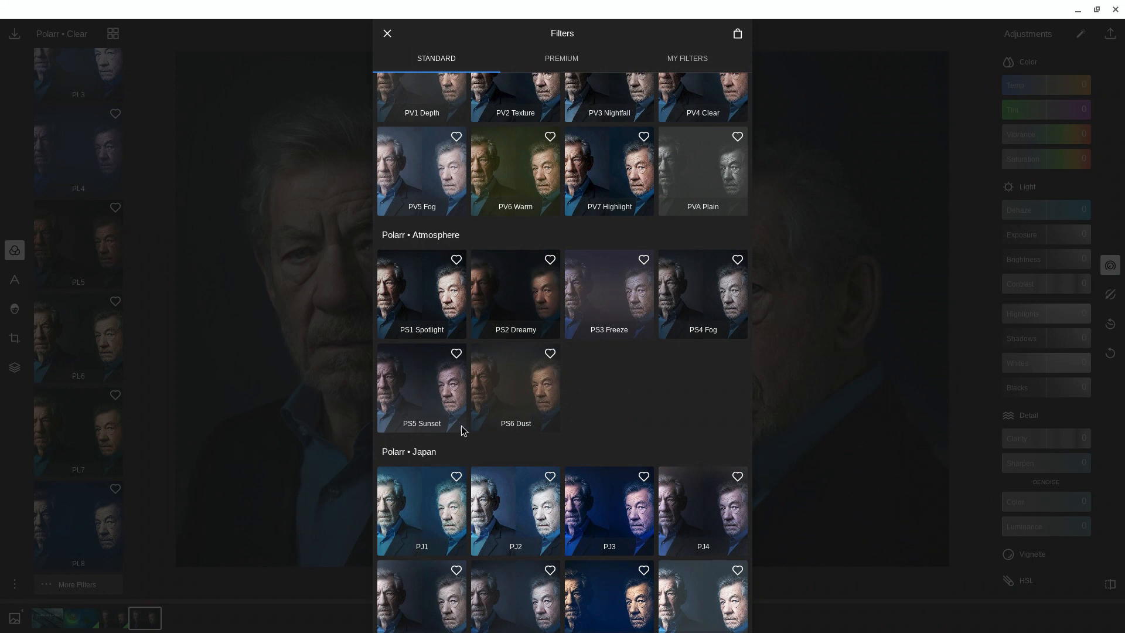
pyautogui.click(422, 303)
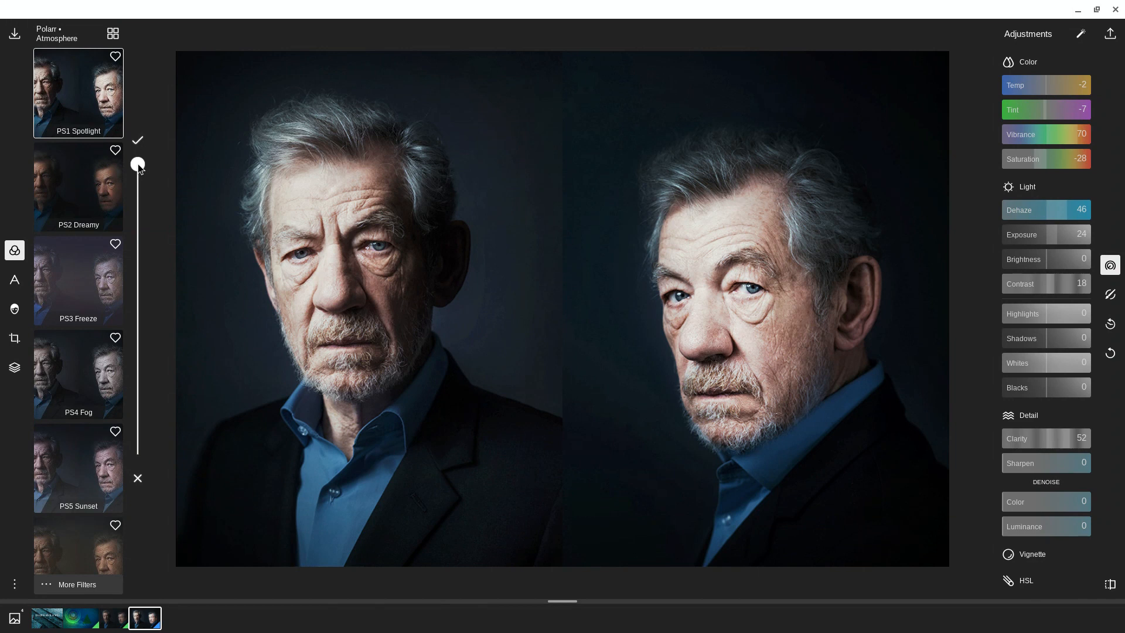
pyautogui.moveTo(138, 163)
pyautogui.mouseDown()
pyautogui.moveTo(151, 357)
pyautogui.moveTo(142, 470)
pyautogui.moveTo(120, 165)
pyautogui.mouseUp()
pyautogui.click(15, 250)
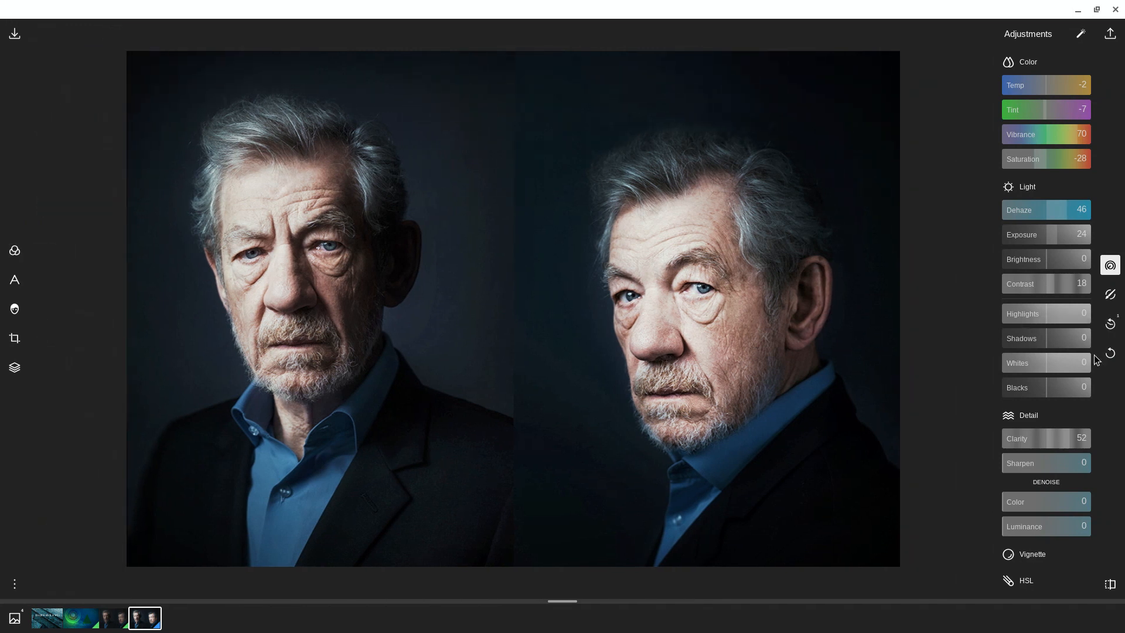
# Step: Reset the photo's filter and adjustments, and compare it with the original
pyautogui.click(1112, 359)
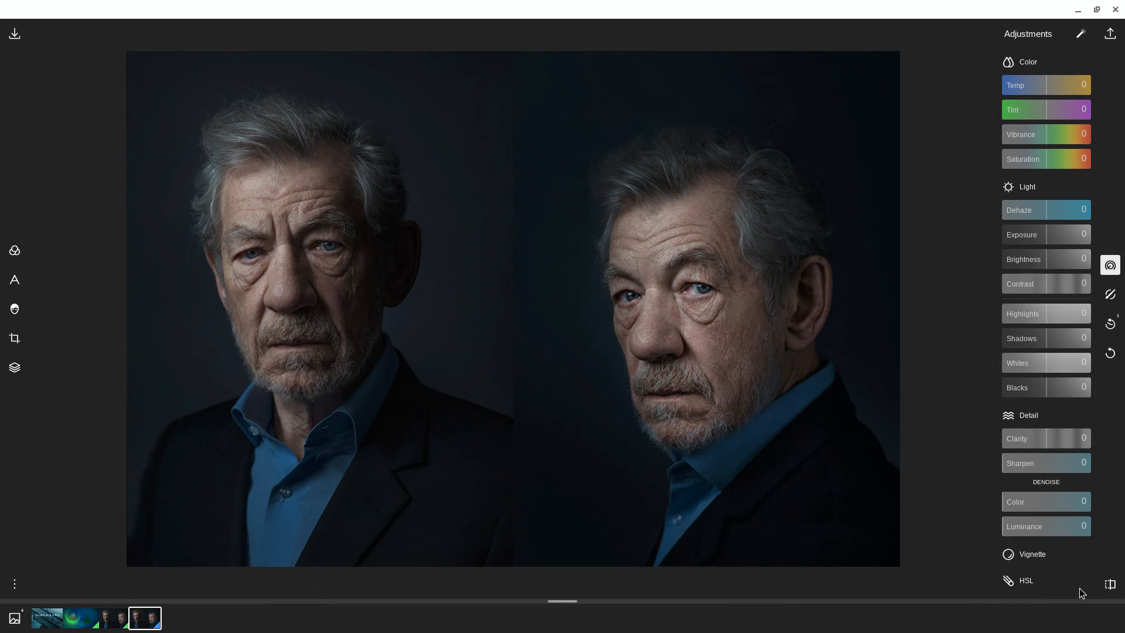
pyautogui.click(1110, 584)
pyautogui.click(1110, 585)
# Step: Add a text caption reading "Sir Ian" to the photo
pyautogui.click(16, 279)
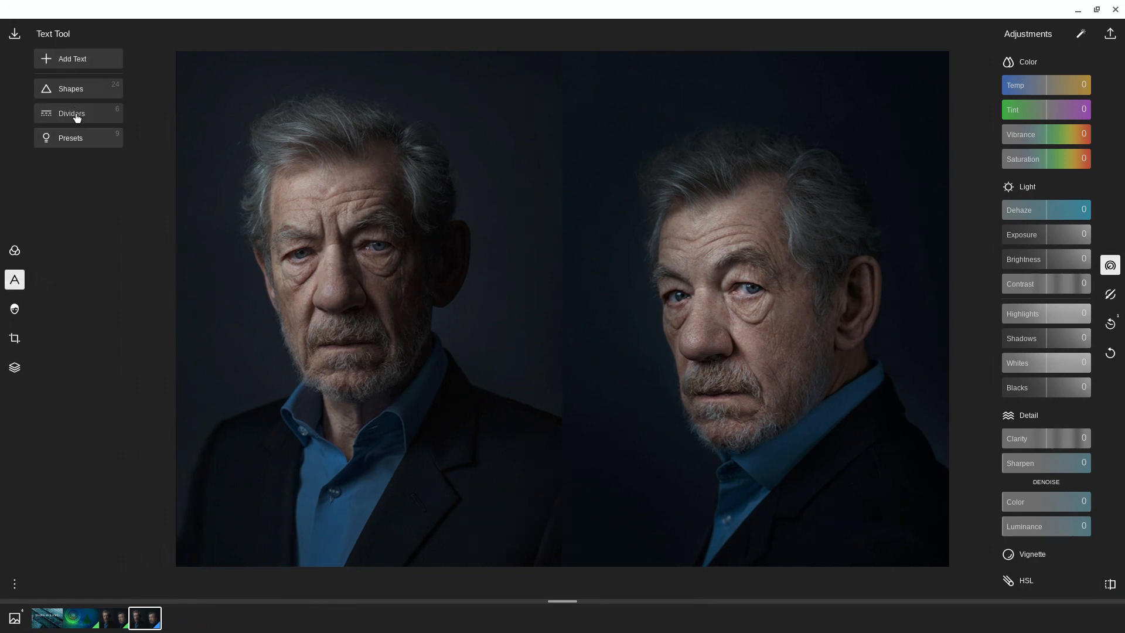
pyautogui.click(75, 60)
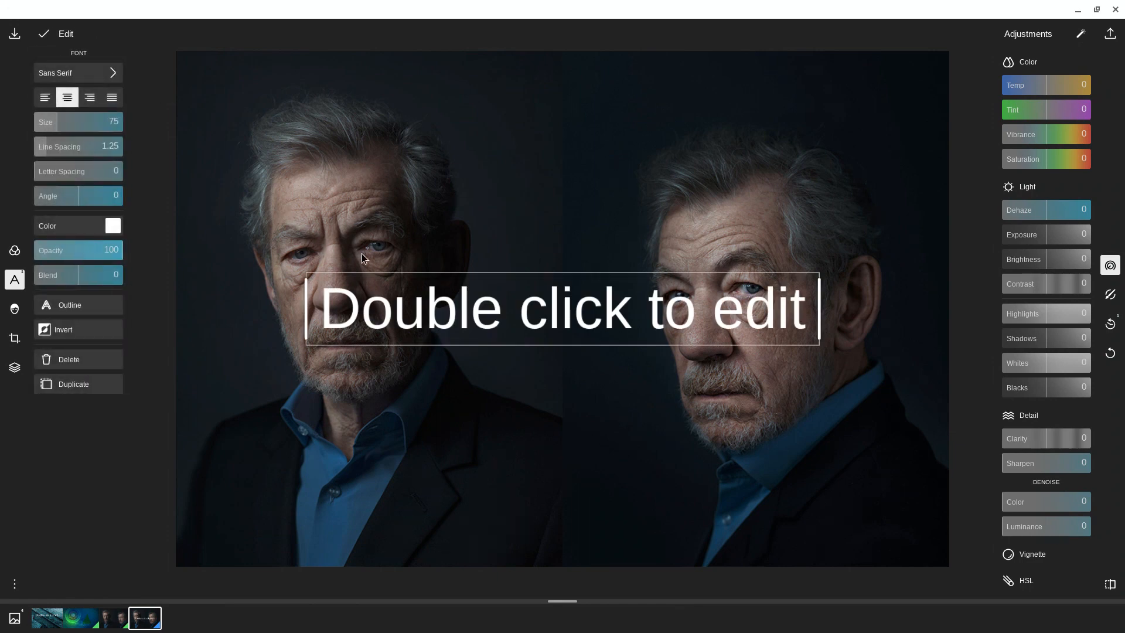
pyautogui.doubleClick(437, 300)
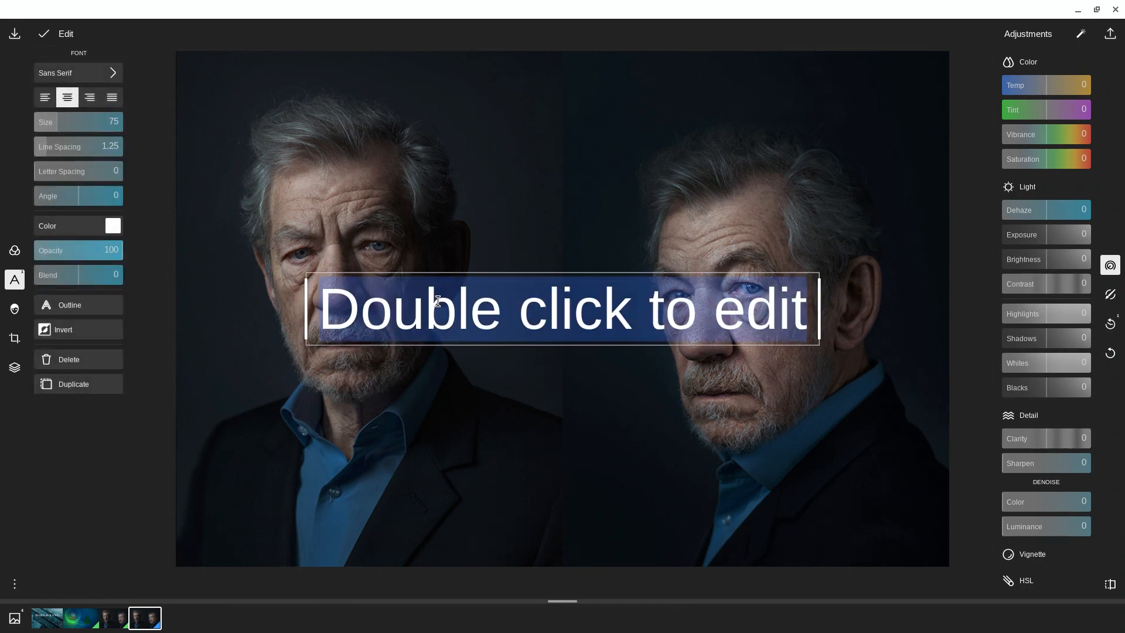
pyautogui.write('Ian')
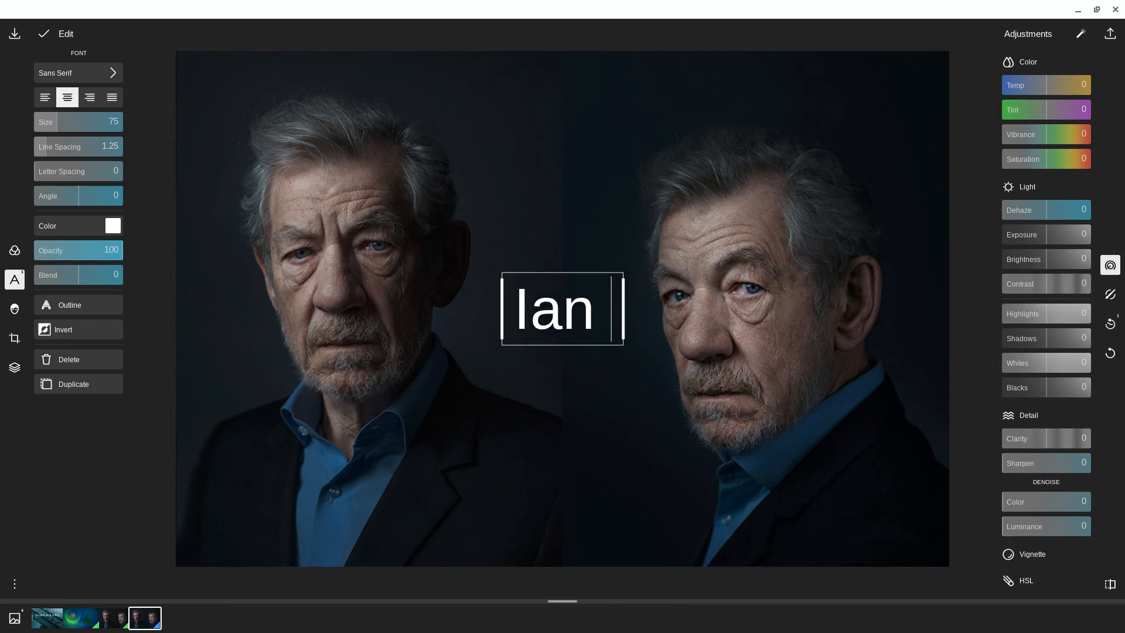
pyautogui.press('BackSpace')
pyautogui.press('BackSpace')
pyautogui.press('BackSpace')
pyautogui.press('BackSpace')
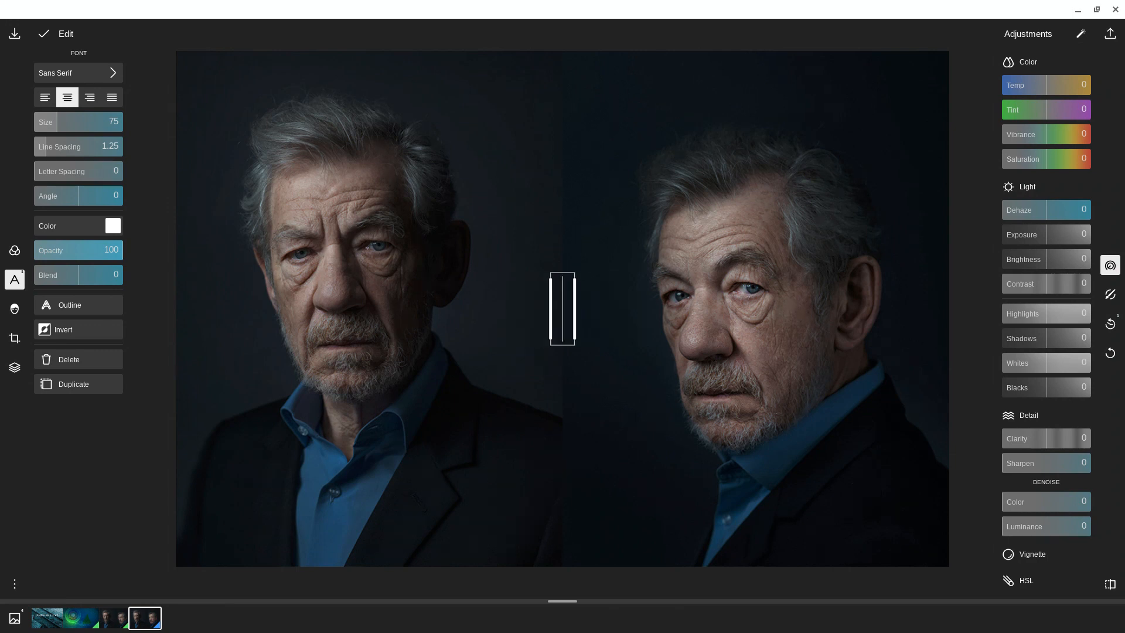
pyautogui.write('Sir Ian')
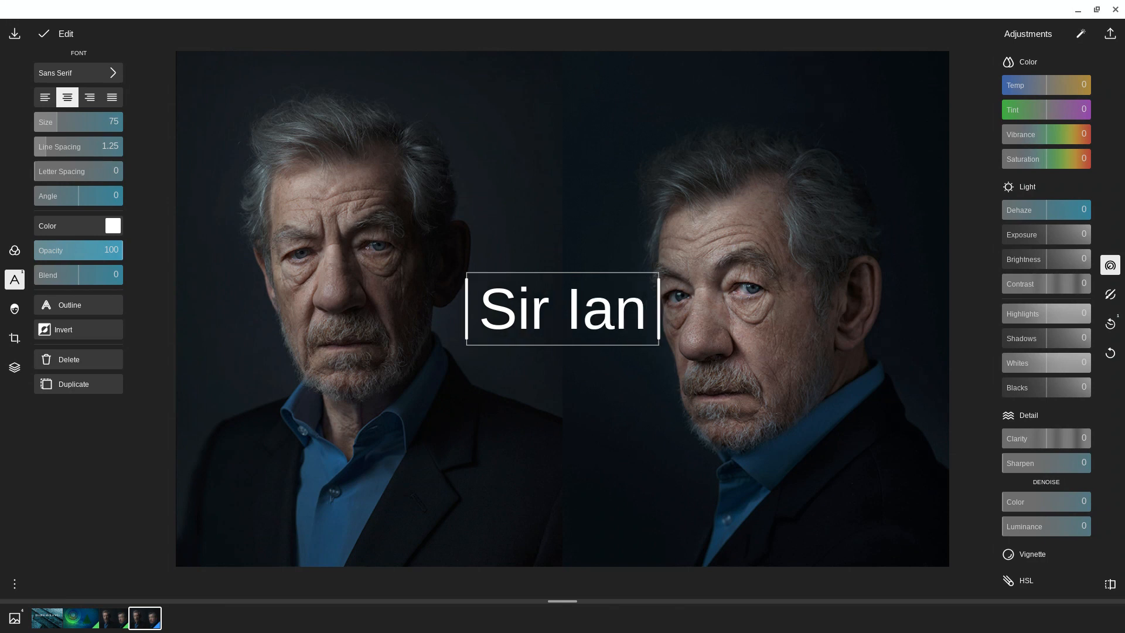
pyautogui.scroll(1, 408, 242)
pyautogui.click(583, 396)
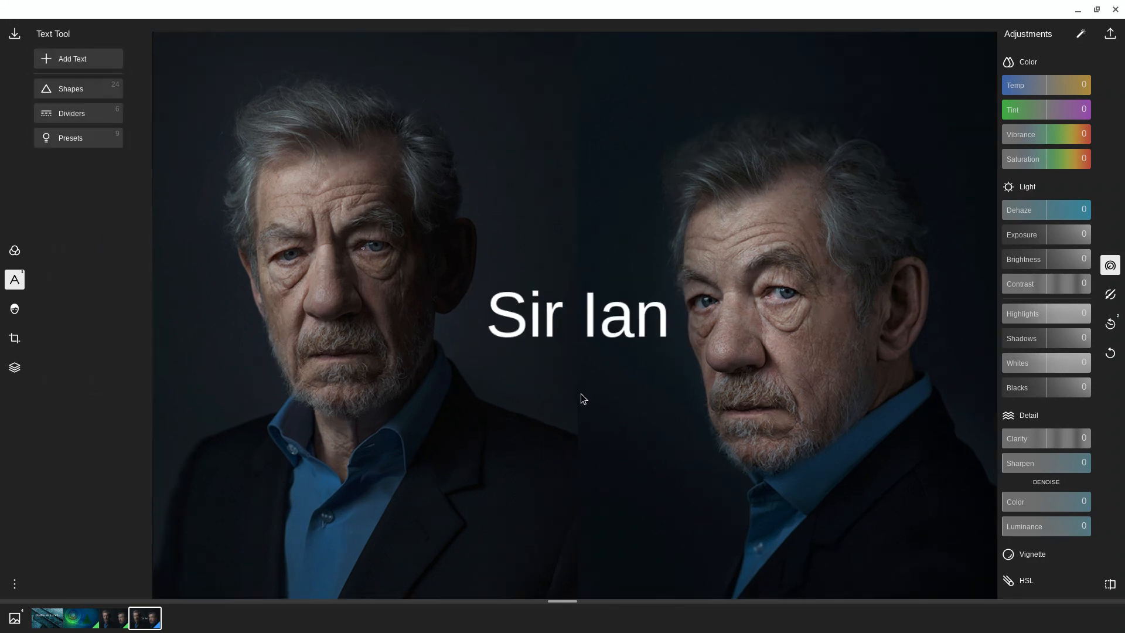
# Step: Move the "Sir Ian" caption up to the top centre of the photo, between the two heads
pyautogui.scroll(1, 582, 399)
pyautogui.scroll(5, 580, 393)
pyautogui.scroll(-4, 593, 405)
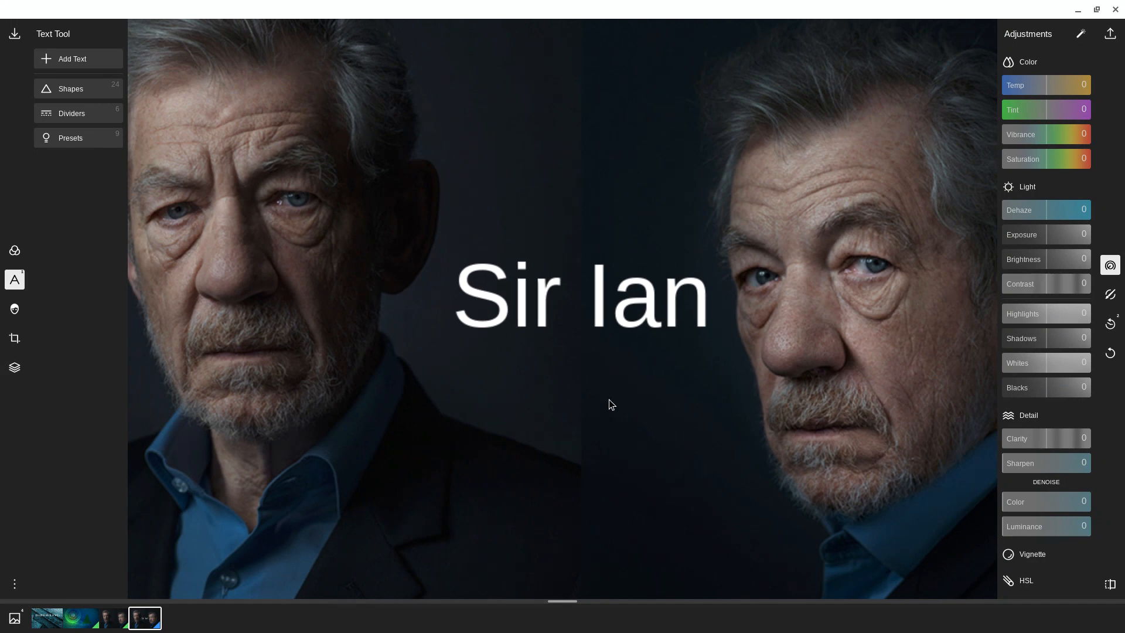
pyautogui.scroll(-3, 617, 417)
pyautogui.scroll(2, 618, 422)
pyautogui.scroll(-3, 616, 407)
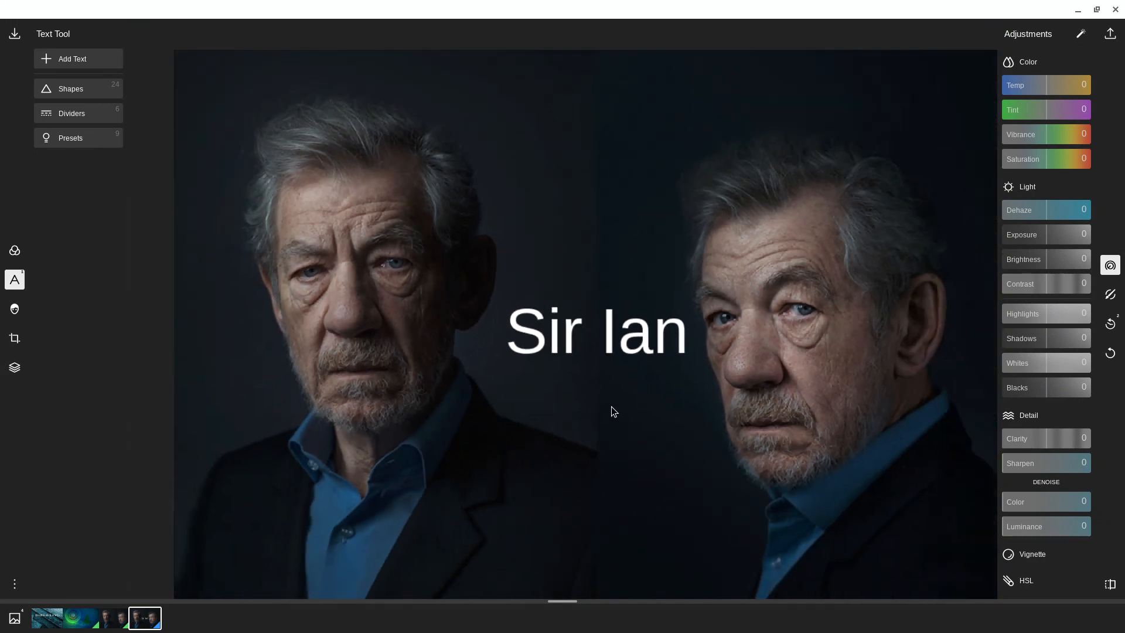
pyautogui.scroll(-2, 610, 410)
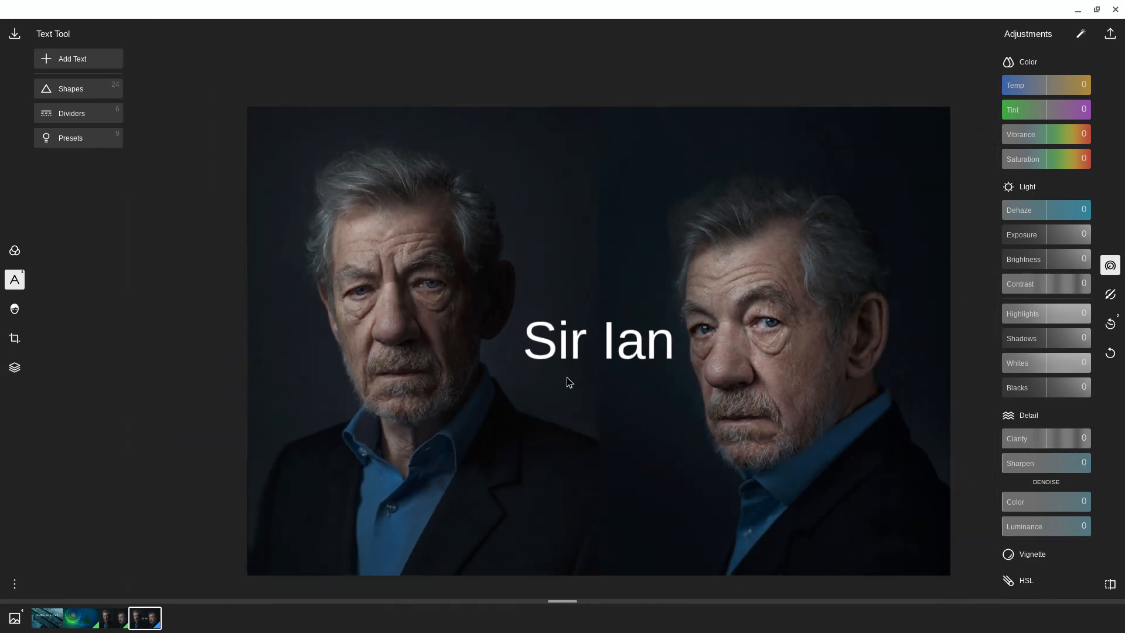
pyautogui.click(576, 361)
pyautogui.moveTo(576, 361); pyautogui.dragTo(592, 156)
pyautogui.click(550, 298)
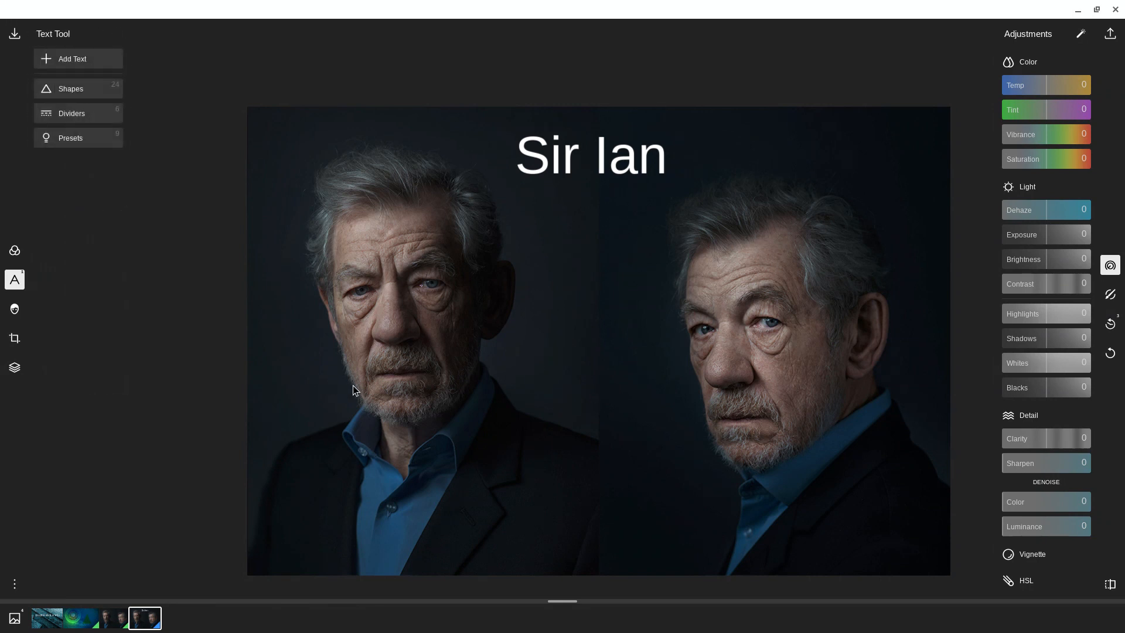
# Step: Compare the captioned photo with the original version
pyautogui.click(1112, 586)
pyautogui.click(1112, 586)
pyautogui.click(1112, 586)
pyautogui.click(1112, 586)
# Step: Add a heart shape from the shapes library to the photo and set its size to 72
pyautogui.click(76, 92)
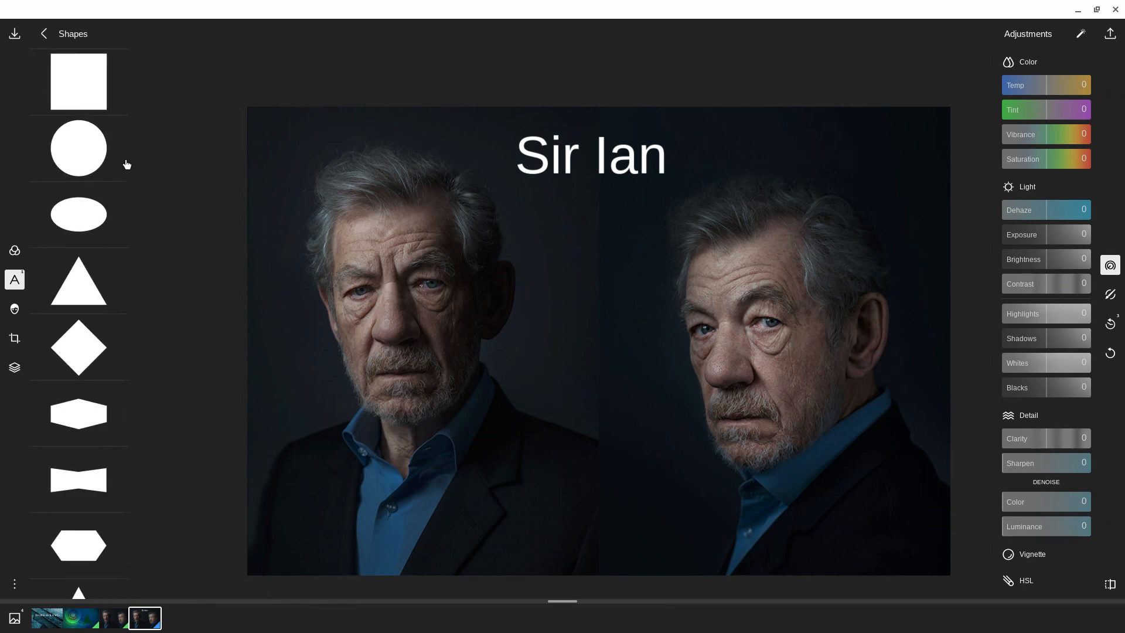
pyautogui.scroll(-1, 63, 301)
pyautogui.scroll(-3, 63, 300)
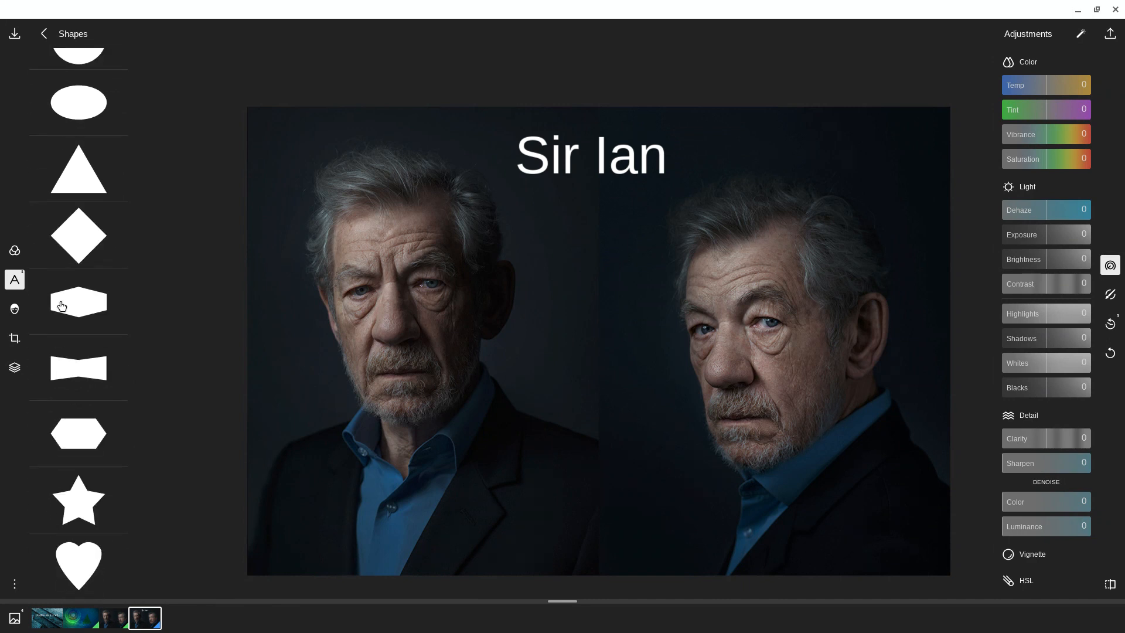
pyautogui.scroll(3, 95, 313)
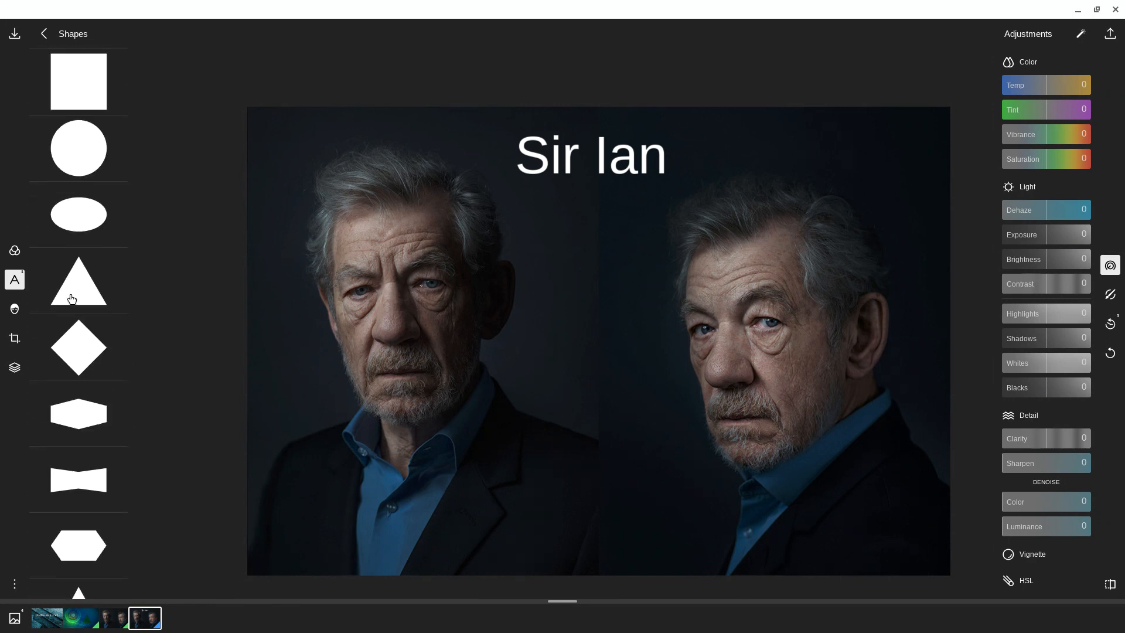
pyautogui.scroll(-3, 65, 302)
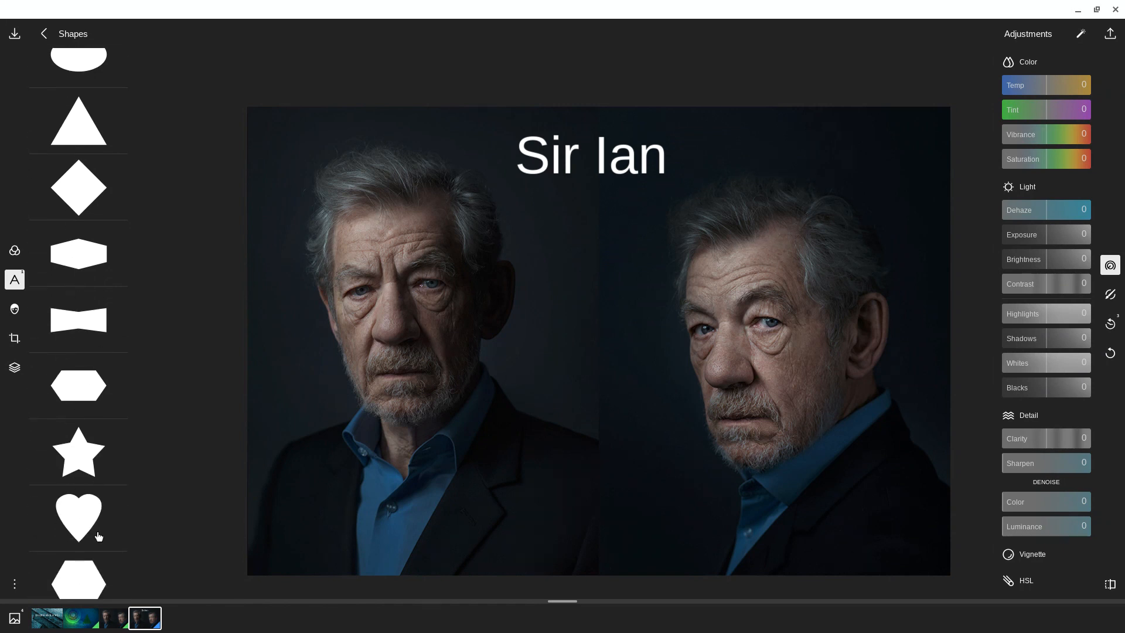
pyautogui.click(87, 518)
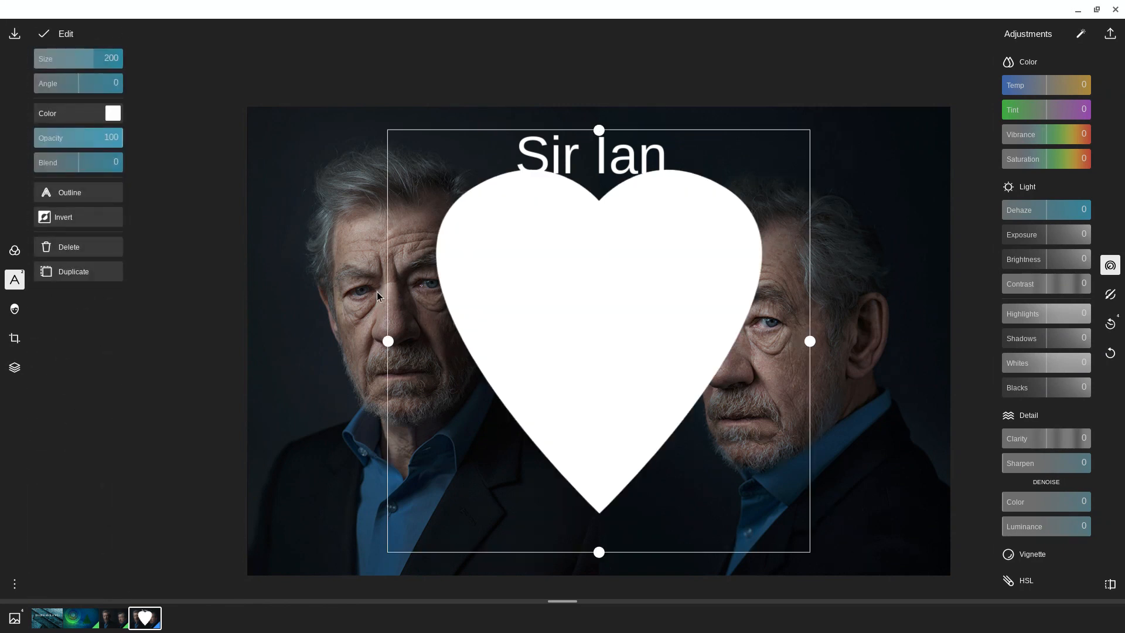
pyautogui.moveTo(94, 61); pyautogui.dragTo(54, 80)
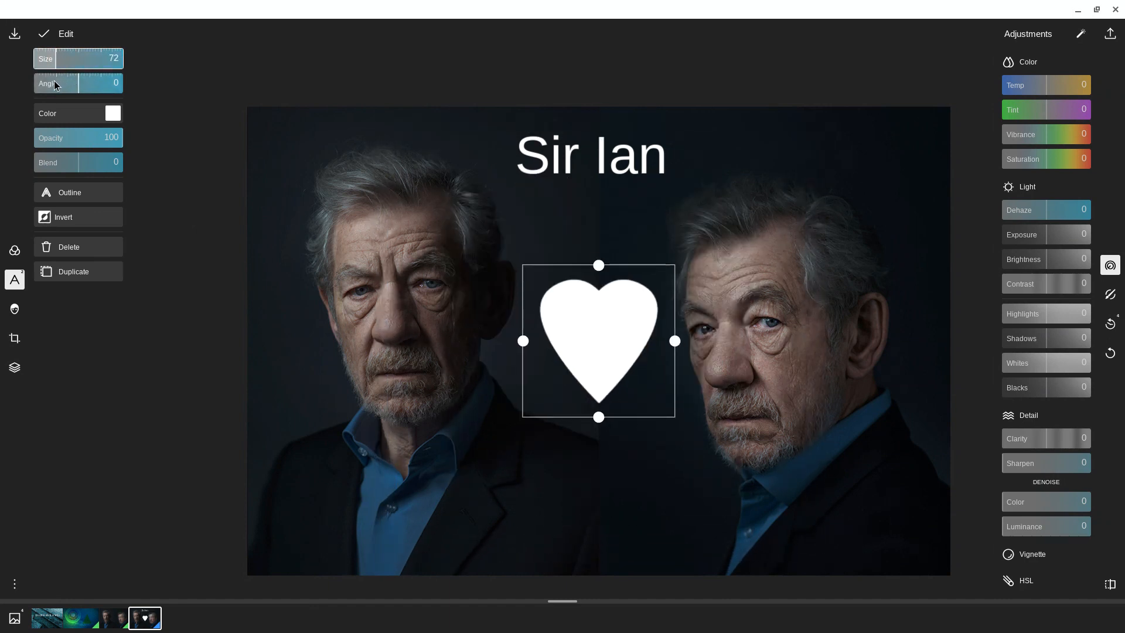
# Step: Move the heart up beneath the "Sir Ian" caption between the two heads and colour it red
pyautogui.moveTo(602, 339); pyautogui.dragTo(591, 298)
pyautogui.click(113, 113)
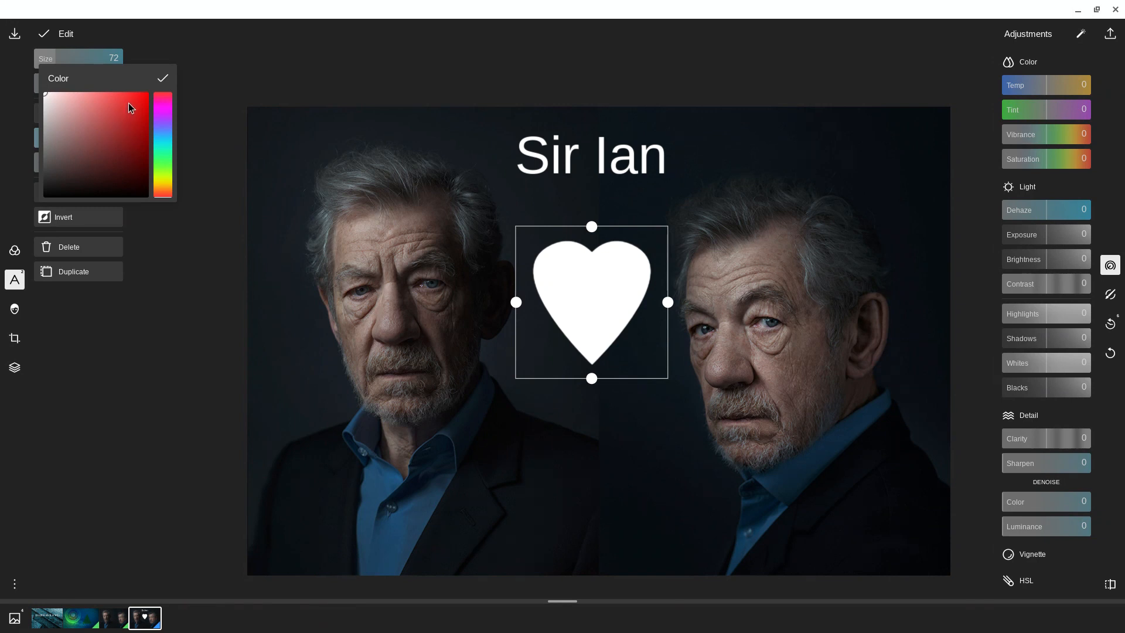
pyautogui.click(137, 103)
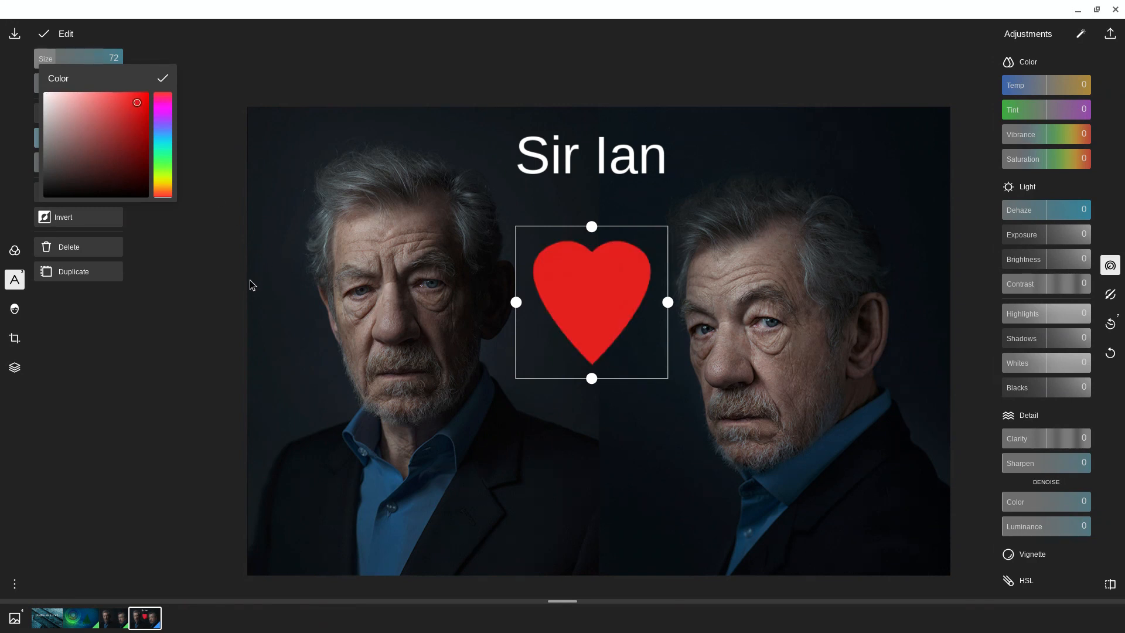
pyautogui.click(665, 419)
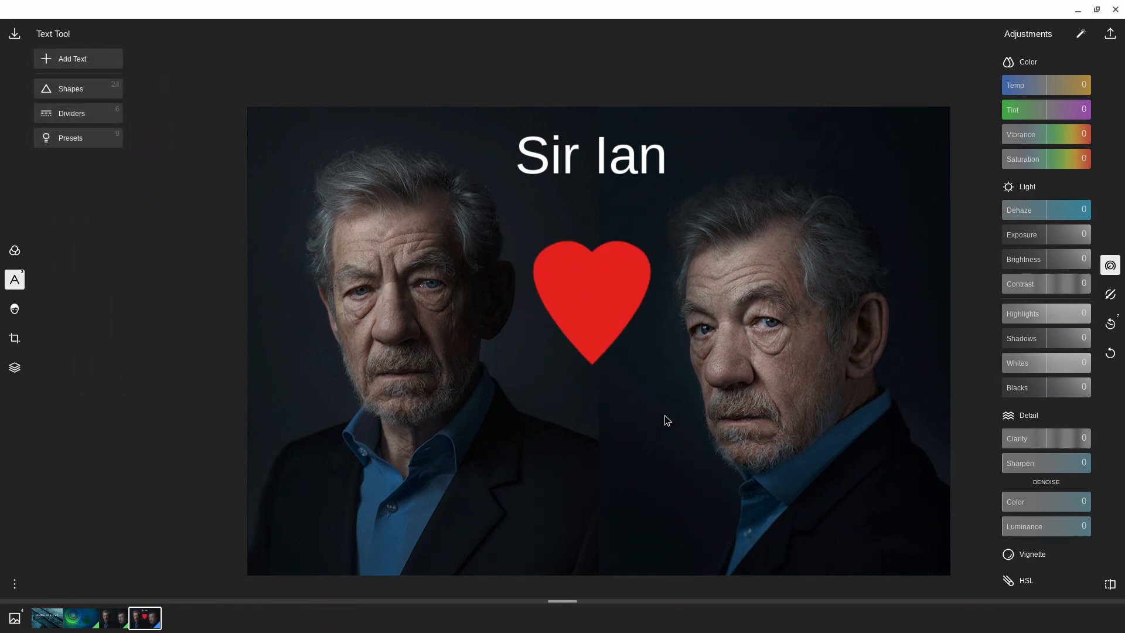
# Step: Set the red heart's opacity to 48 and its blend to -1
pyautogui.click(579, 288)
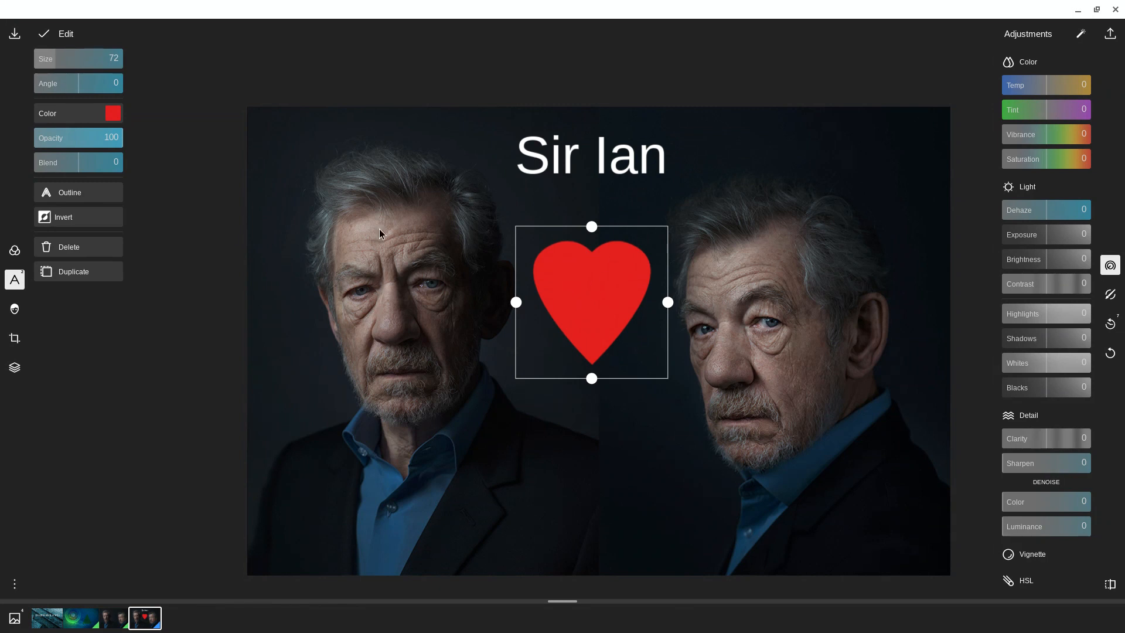
pyautogui.click(81, 139)
pyautogui.moveTo(85, 145); pyautogui.dragTo(62, 149)
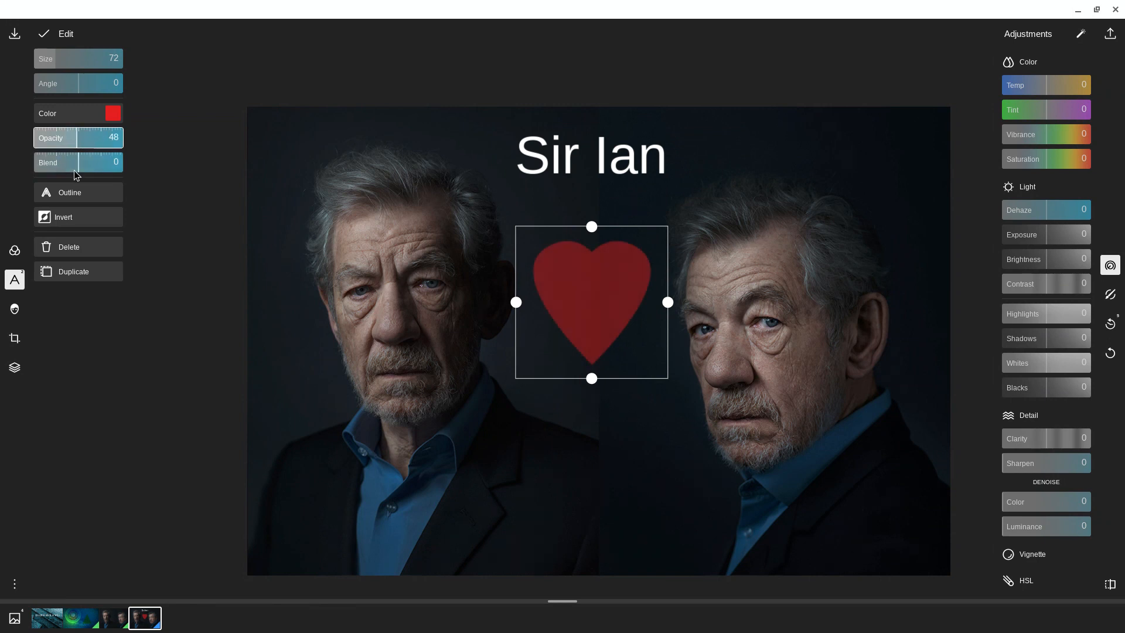
pyautogui.moveTo(80, 163)
pyautogui.mouseDown()
pyautogui.moveTo(135, 170)
pyautogui.moveTo(46, 170)
pyautogui.moveTo(70, 171)
pyautogui.mouseUp()
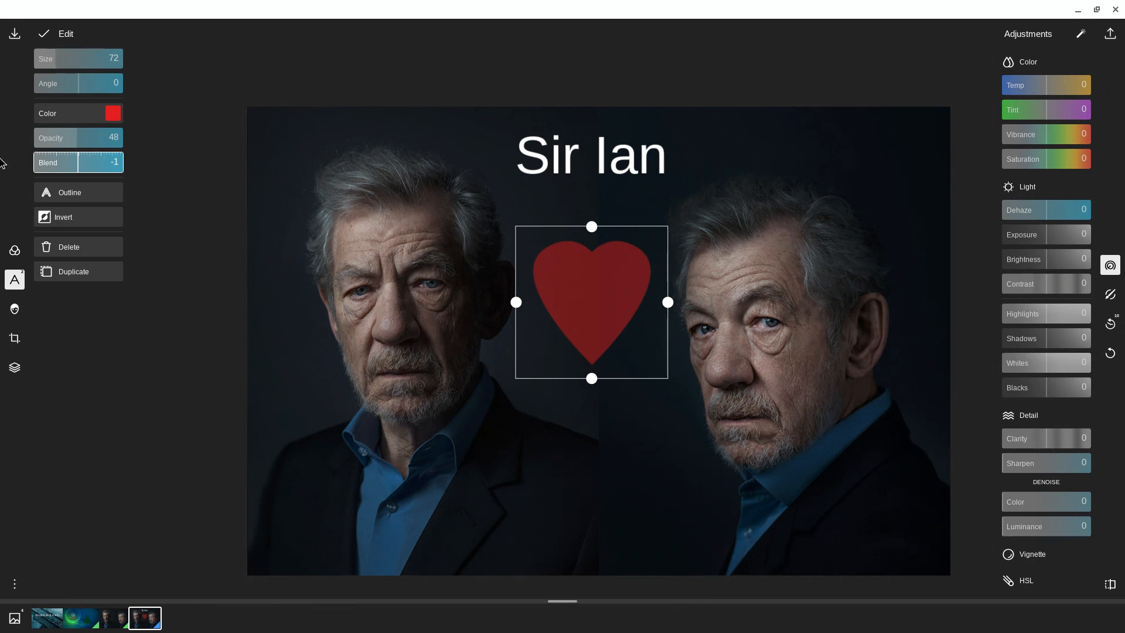
pyautogui.click(161, 209)
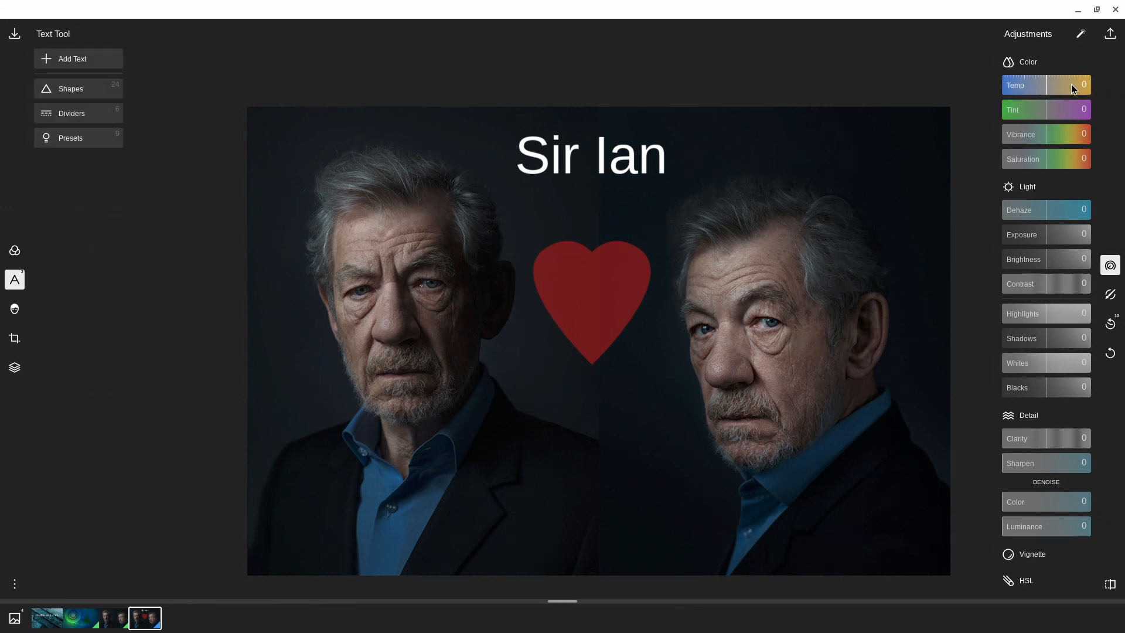
# Step: Adjust the photo's colour and light to temperature 10, saturation 24, brightness 6 and blacks -16
pyautogui.moveTo(1046, 86)
pyautogui.mouseDown()
pyautogui.moveTo(1099, 92)
pyautogui.moveTo(1017, 89)
pyautogui.moveTo(1042, 89)
pyautogui.mouseUp()
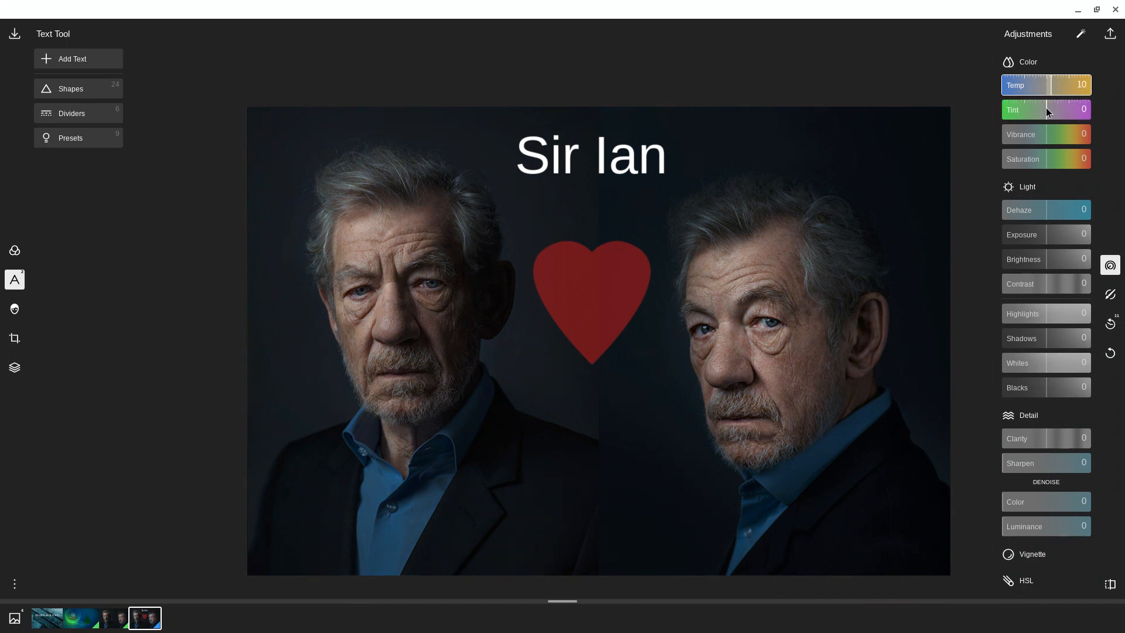
pyautogui.moveTo(1049, 110)
pyautogui.mouseDown()
pyautogui.moveTo(1061, 114)
pyautogui.moveTo(1025, 115)
pyautogui.moveTo(1039, 115)
pyautogui.mouseUp()
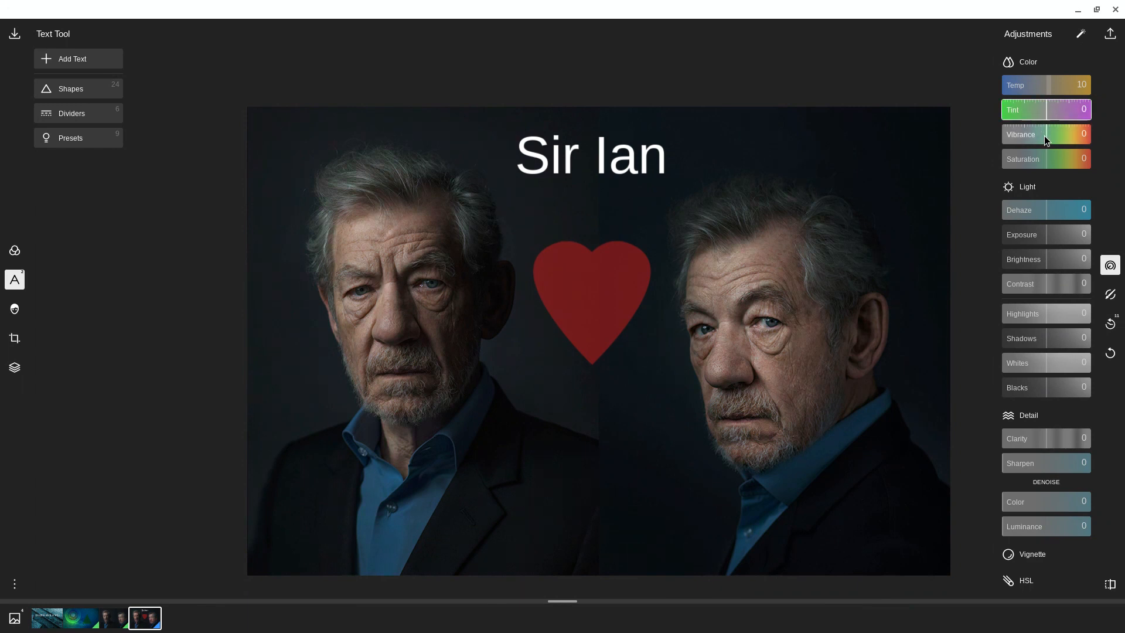
pyautogui.moveTo(1044, 160); pyautogui.dragTo(1045, 160)
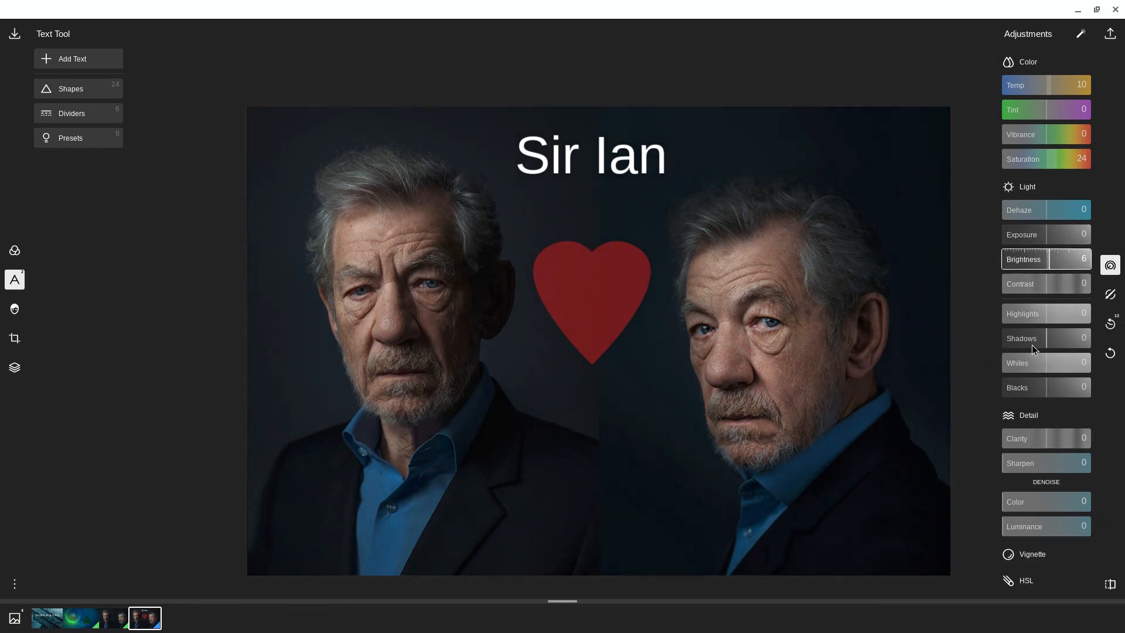
pyautogui.click(1045, 394)
pyautogui.moveTo(1046, 394); pyautogui.dragTo(1040, 394)
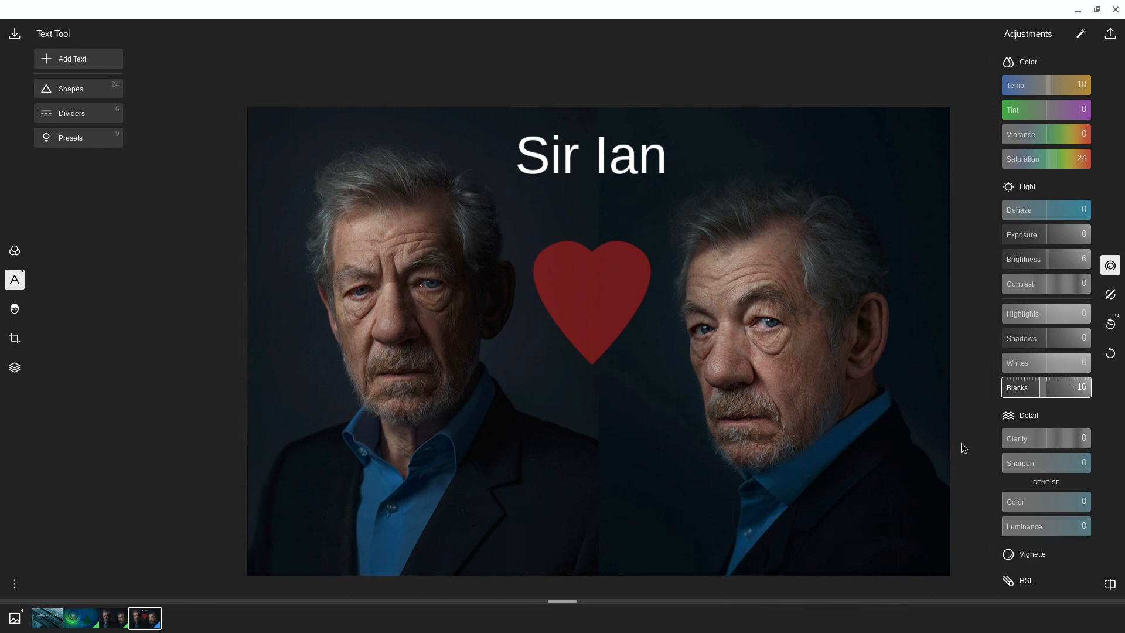
# Step: Set the photo's detail adjustments to clarity 26 and sharpen 3
pyautogui.click(1012, 416)
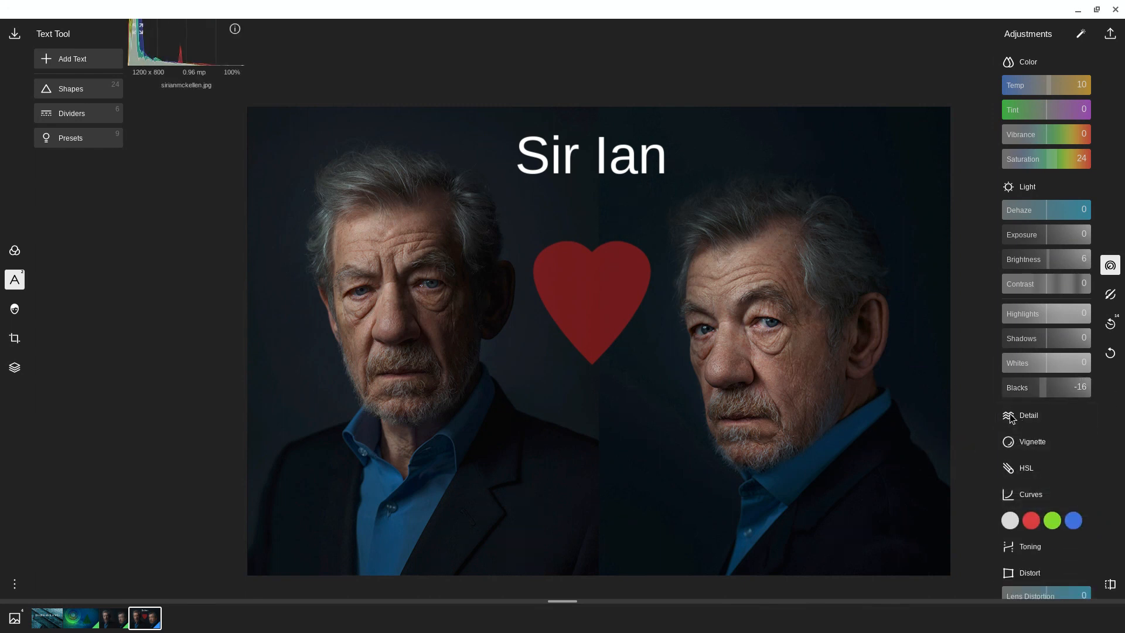
pyautogui.click(1012, 416)
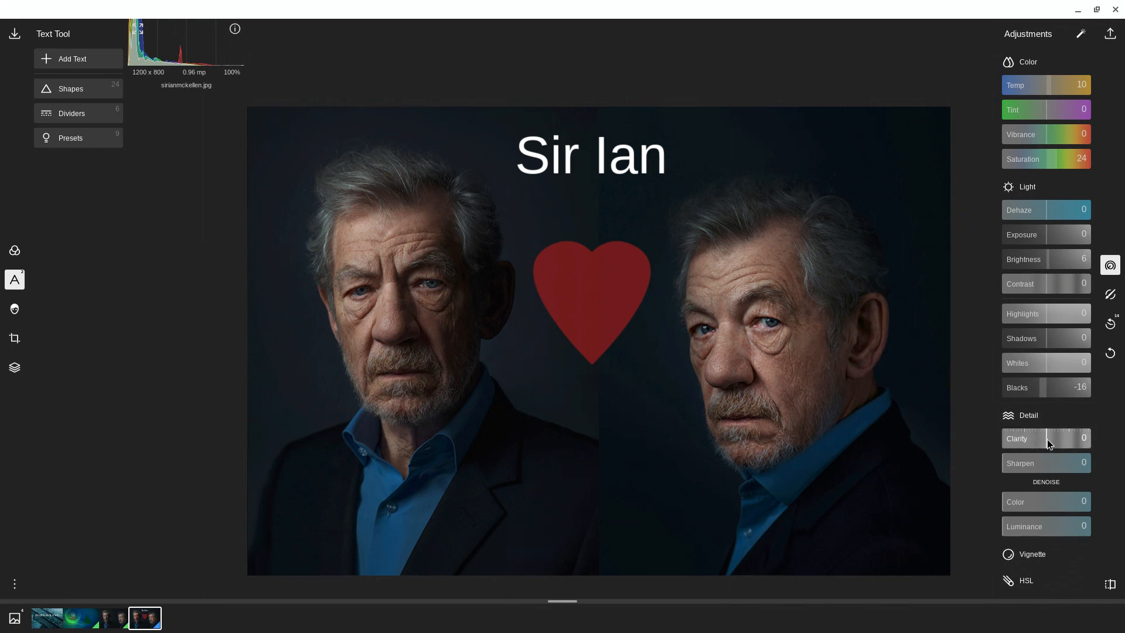
pyautogui.moveTo(1046, 438); pyautogui.dragTo(1057, 444)
pyautogui.moveTo(1002, 458)
pyautogui.mouseDown()
pyautogui.moveTo(1055, 461)
pyautogui.moveTo(1005, 463)
pyautogui.mouseUp()
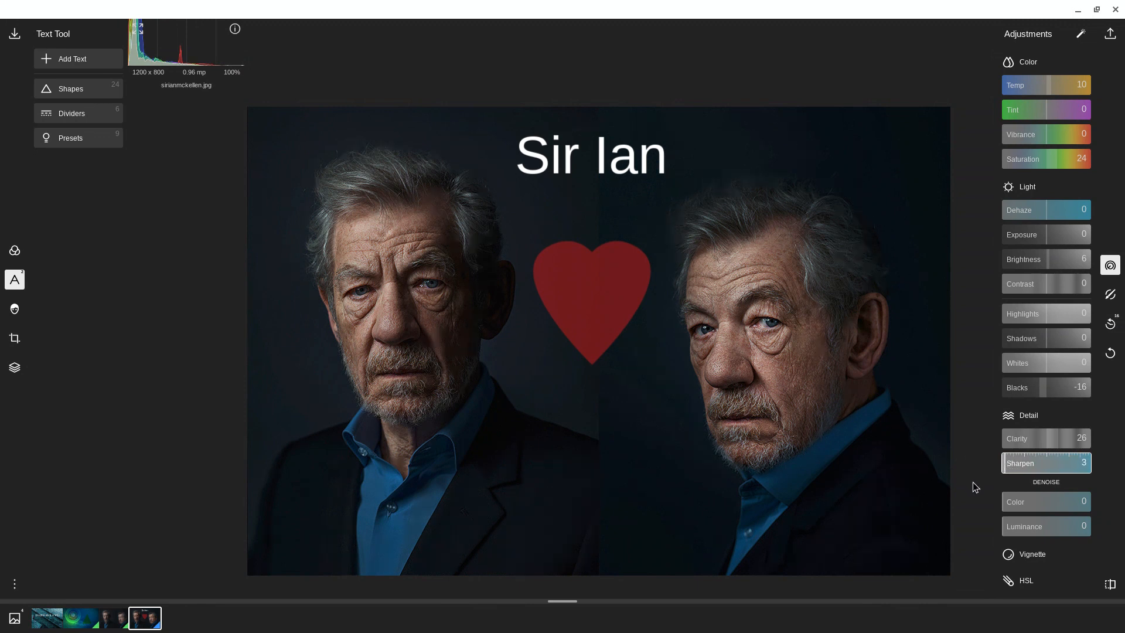
# Step: Review the vignette settings and set the hue of the red range to -13 in the HSL adjustments
pyautogui.scroll(-2, 1044, 543)
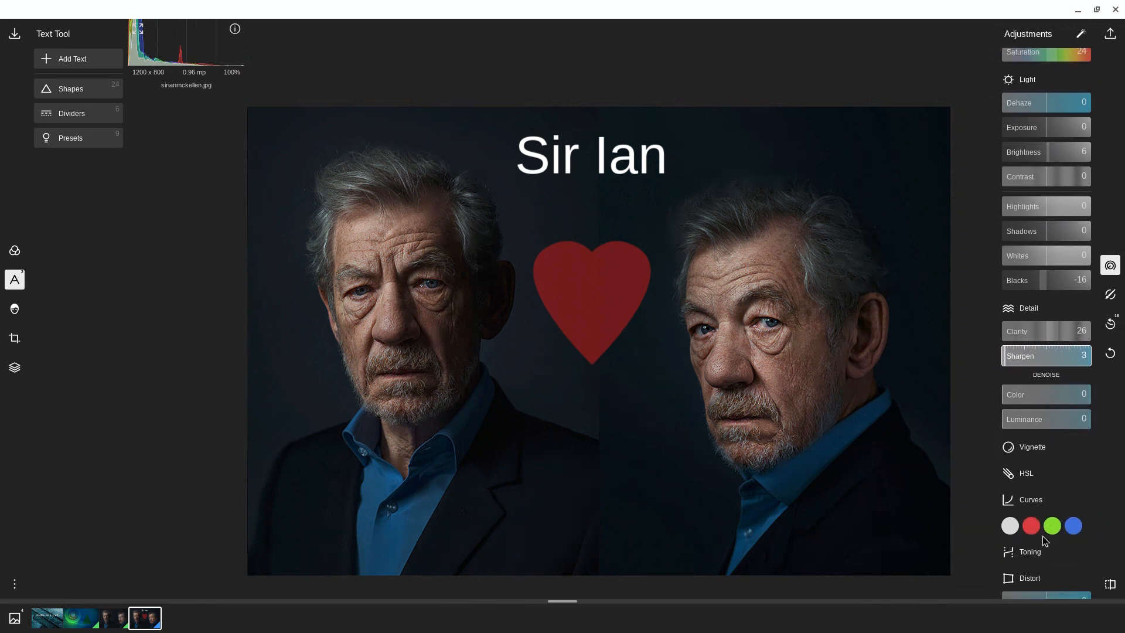
pyautogui.click(1032, 447)
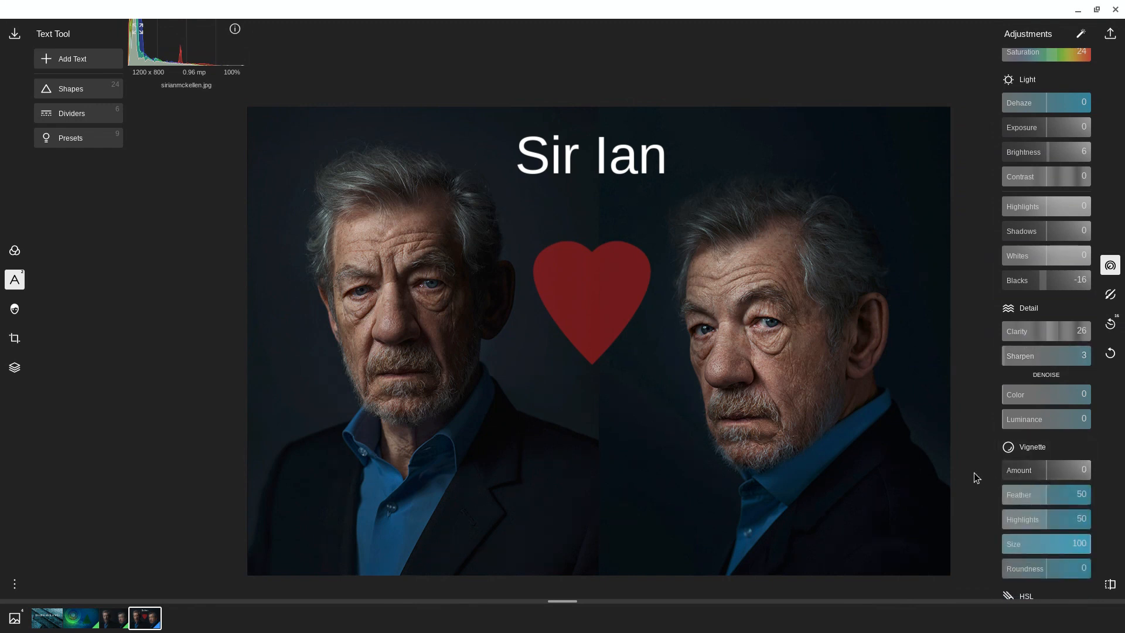
pyautogui.click(1046, 450)
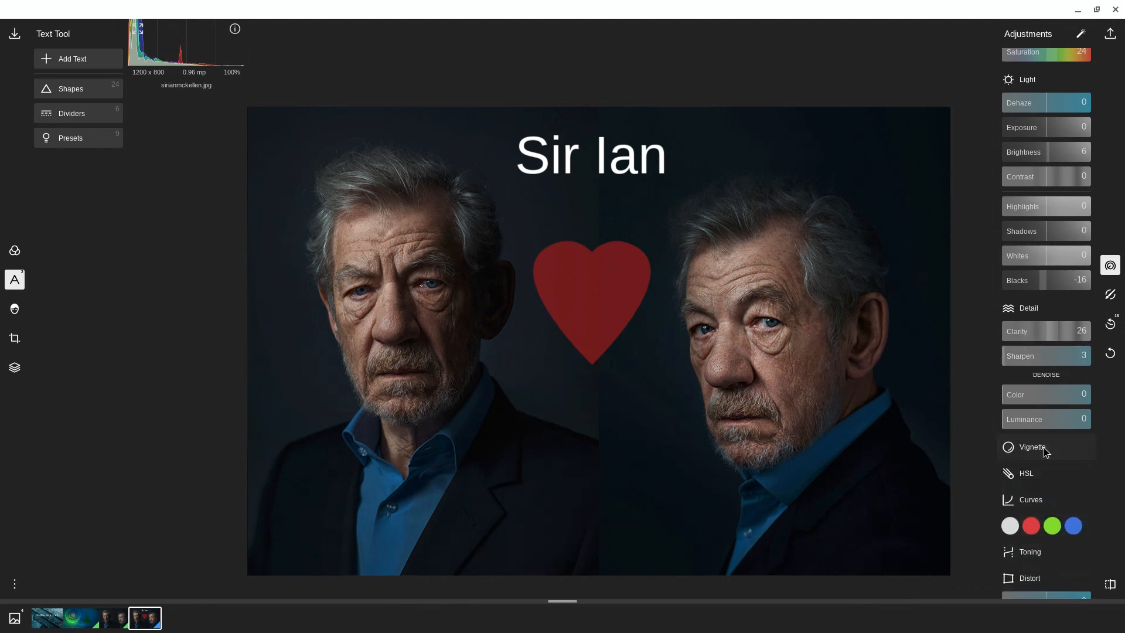
pyautogui.click(1027, 475)
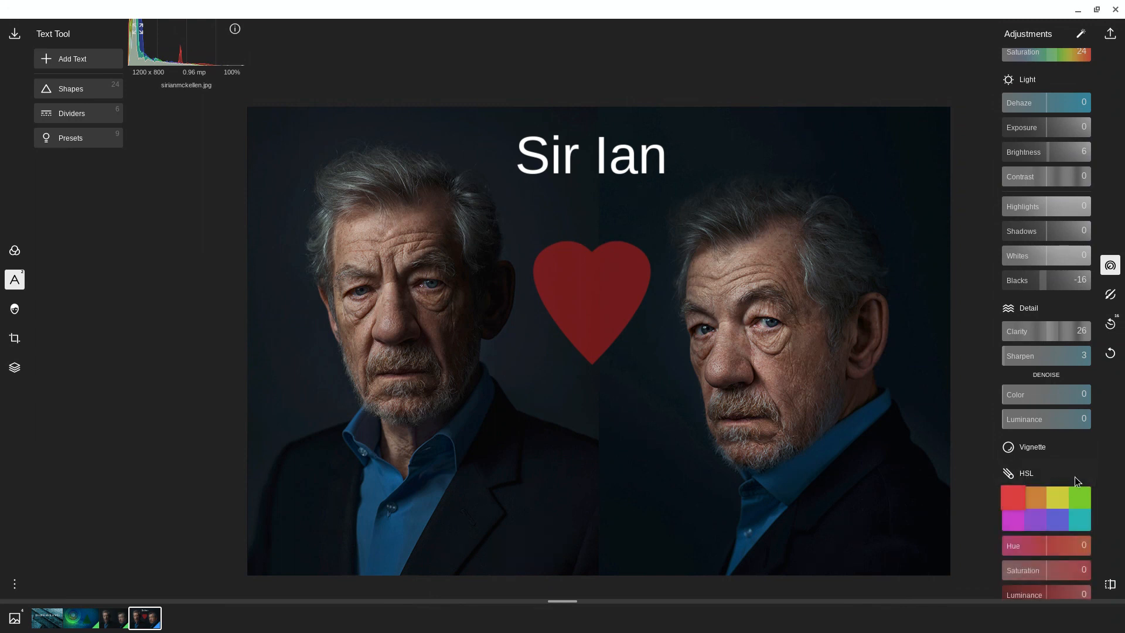
pyautogui.scroll(-1, 1076, 481)
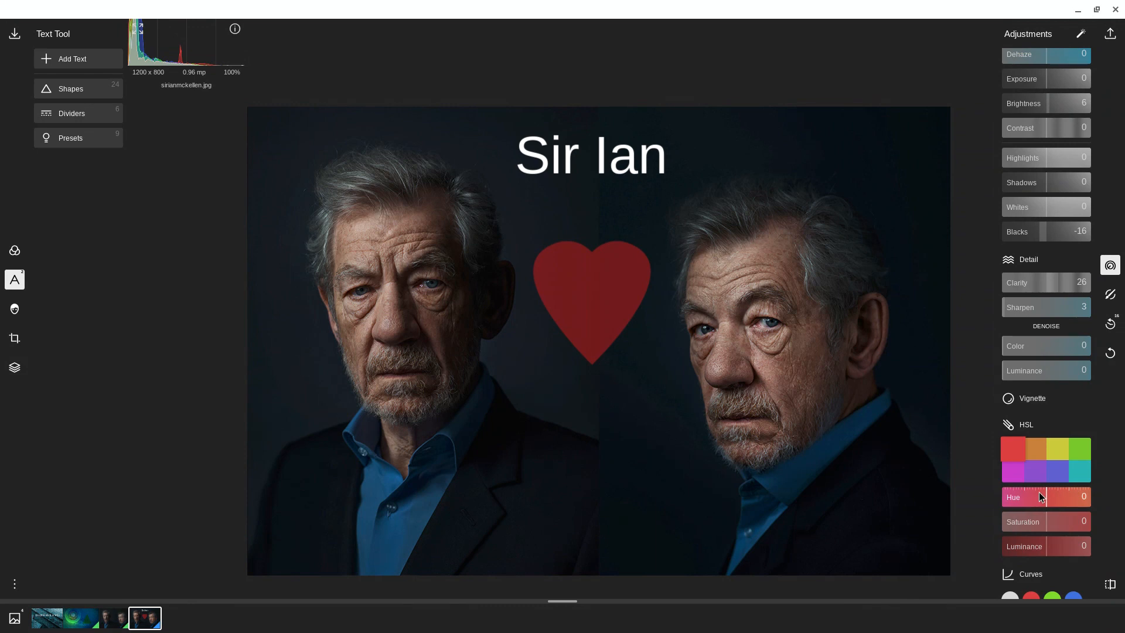
pyautogui.moveTo(1048, 496); pyautogui.dragTo(1053, 495)
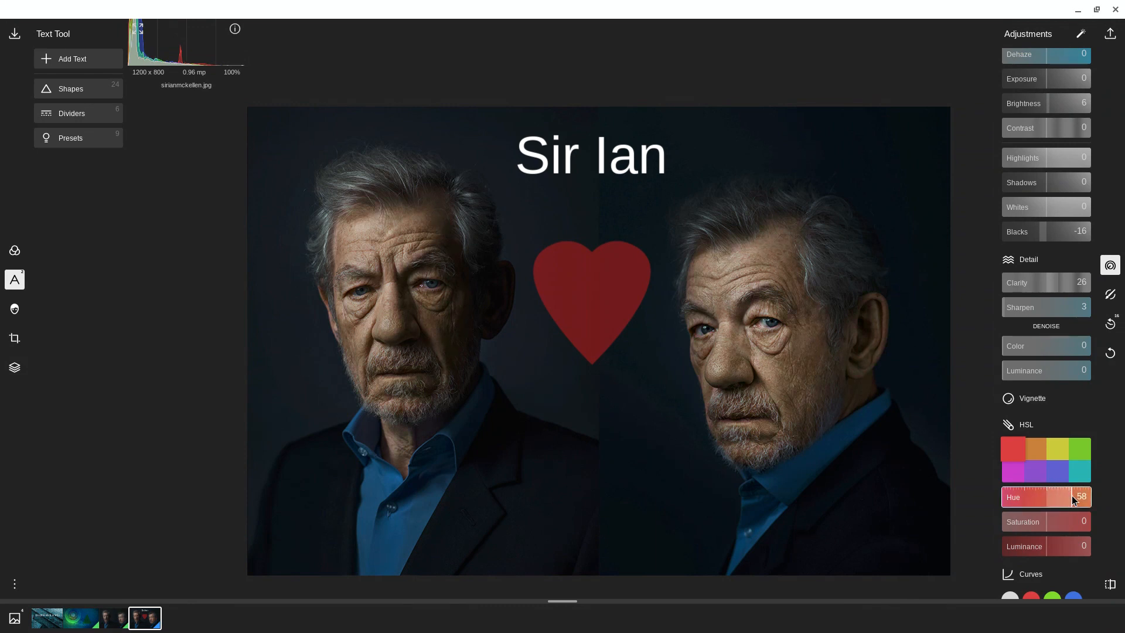
pyautogui.doubleClick(1040, 497)
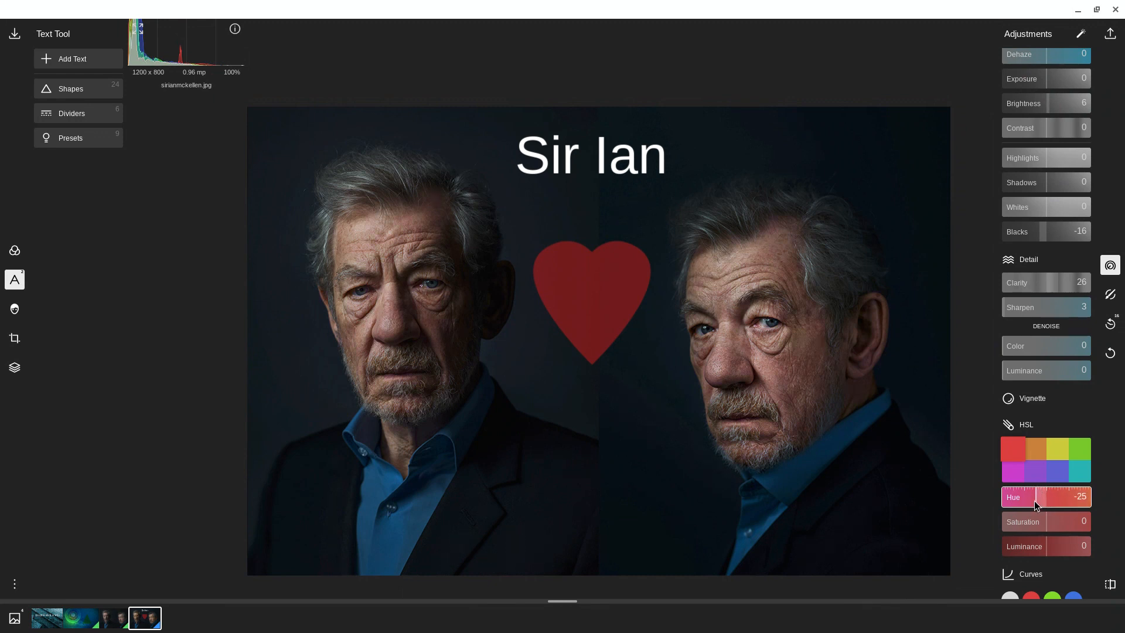
pyautogui.moveTo(1035, 500); pyautogui.dragTo(1039, 500)
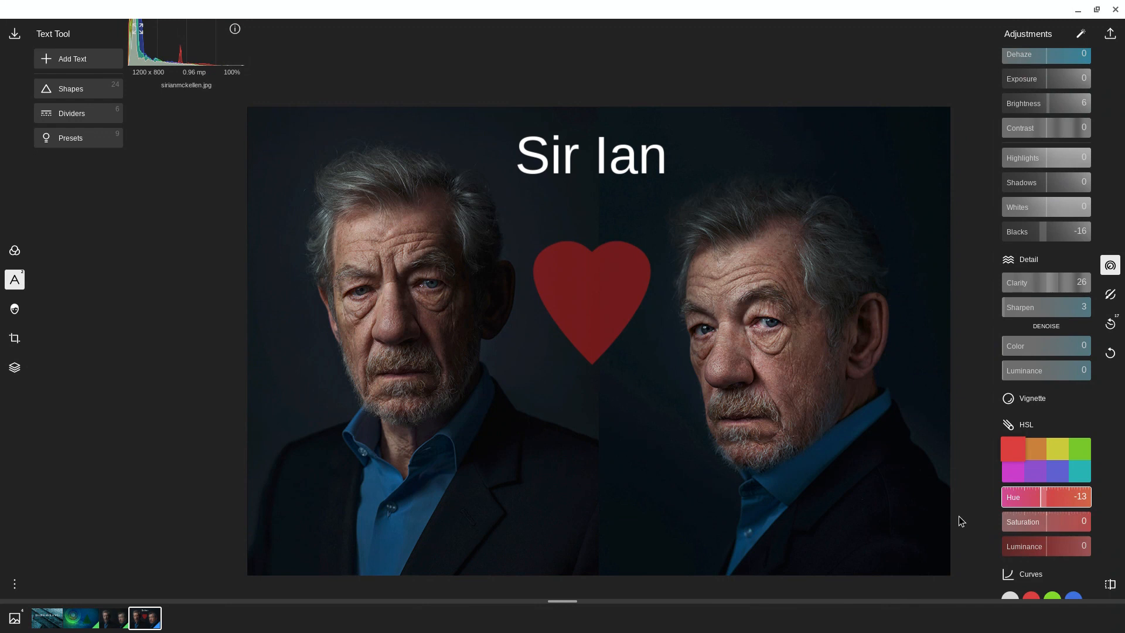
# Step: Try out the lens, horizontal and vertical distortion on the photo and return them to 0
pyautogui.scroll(-7, 1075, 463)
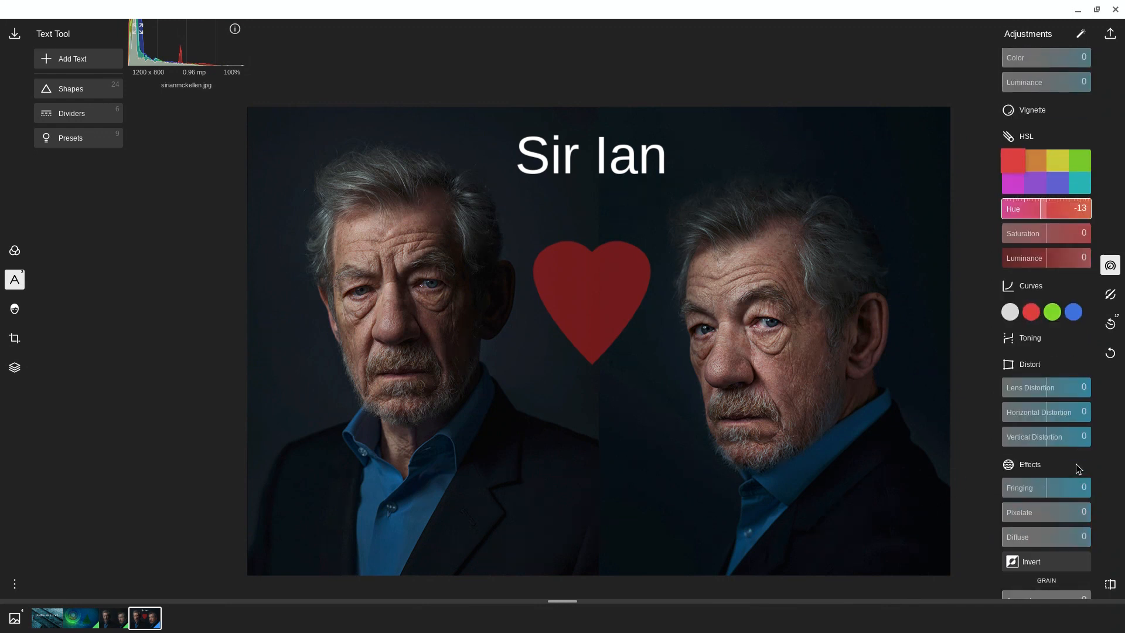
pyautogui.scroll(1, 1075, 463)
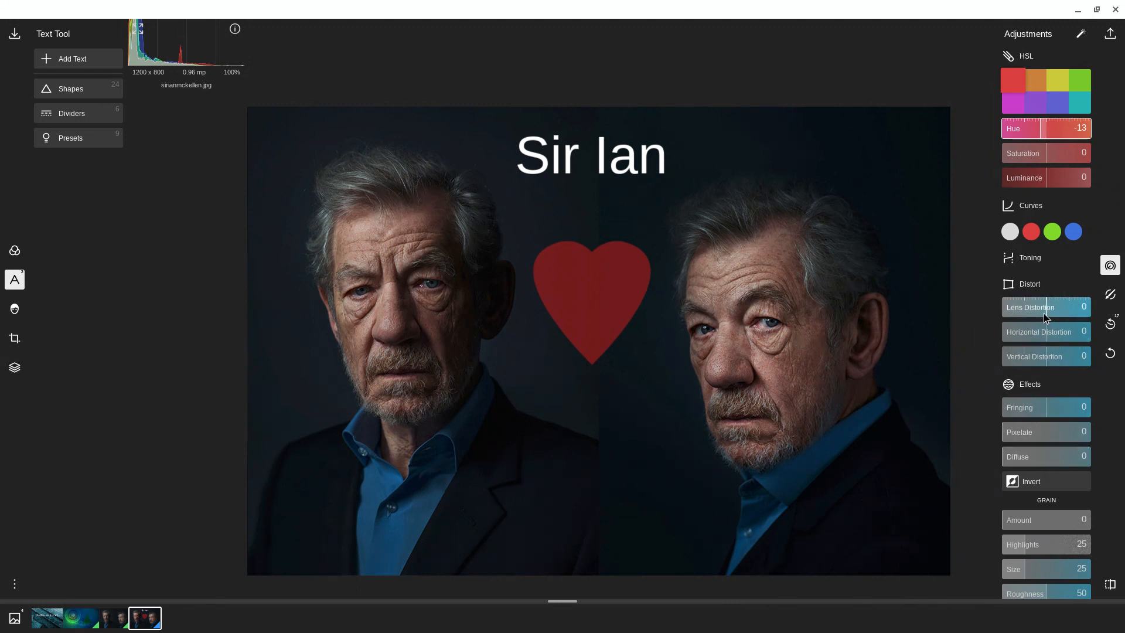
pyautogui.moveTo(1045, 308)
pyautogui.mouseDown()
pyautogui.moveTo(1077, 309)
pyautogui.moveTo(1004, 314)
pyautogui.moveTo(1039, 311)
pyautogui.mouseUp()
pyautogui.moveTo(1048, 332); pyautogui.dragTo(1052, 367)
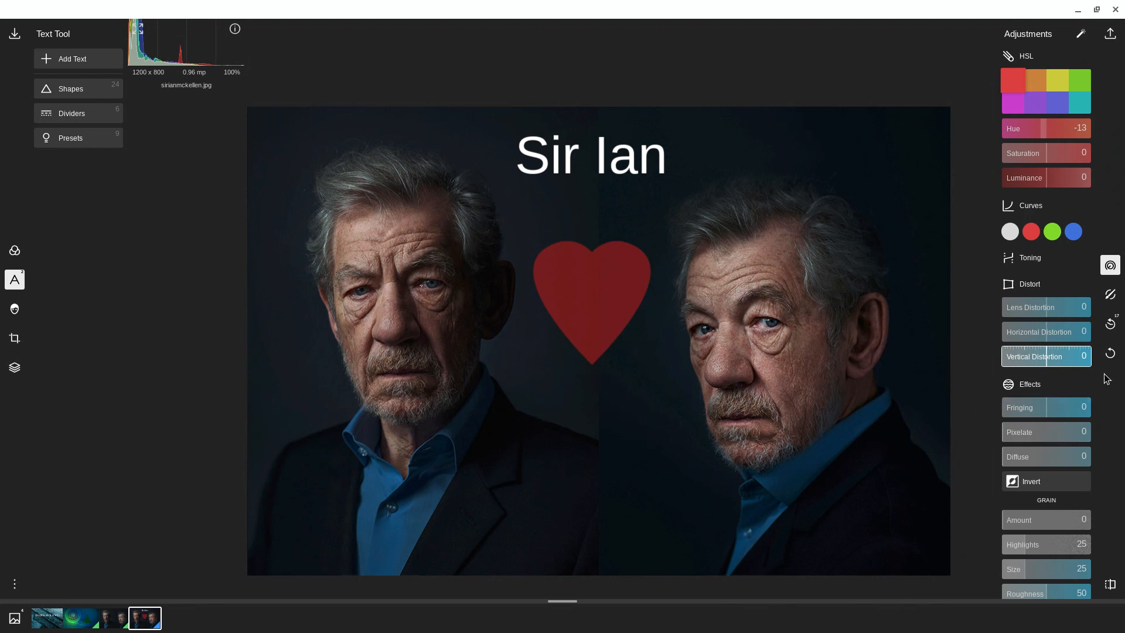
# Step: Try pixelating the photo at 43 and 3, view the available mask types, and undo the pixelation
pyautogui.click(1040, 437)
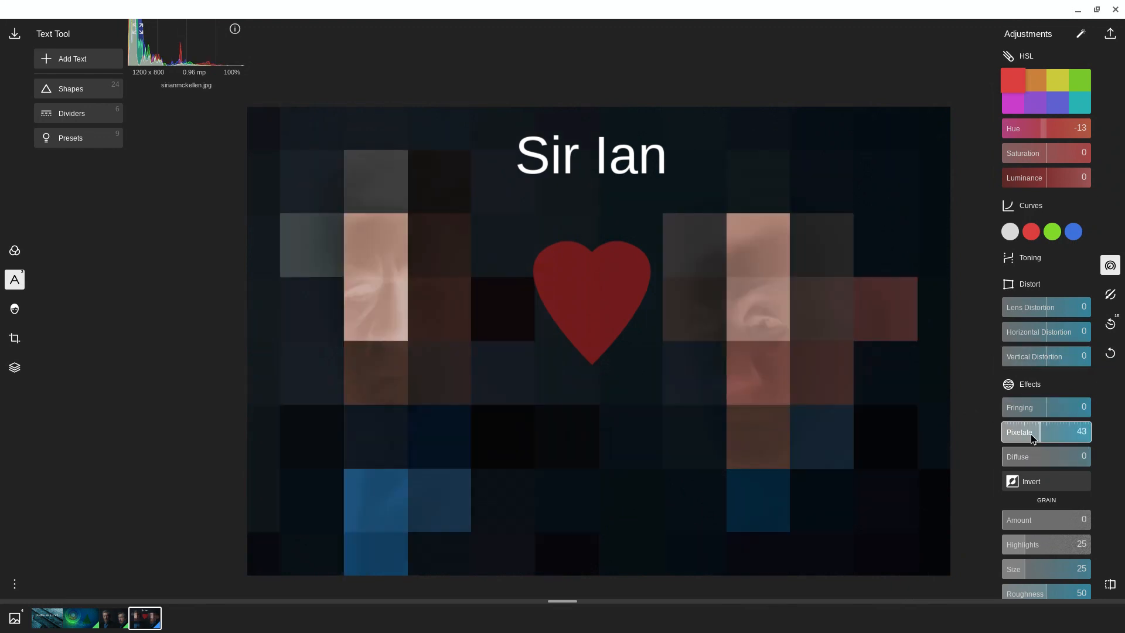
pyautogui.moveTo(1040, 437); pyautogui.dragTo(1003, 441)
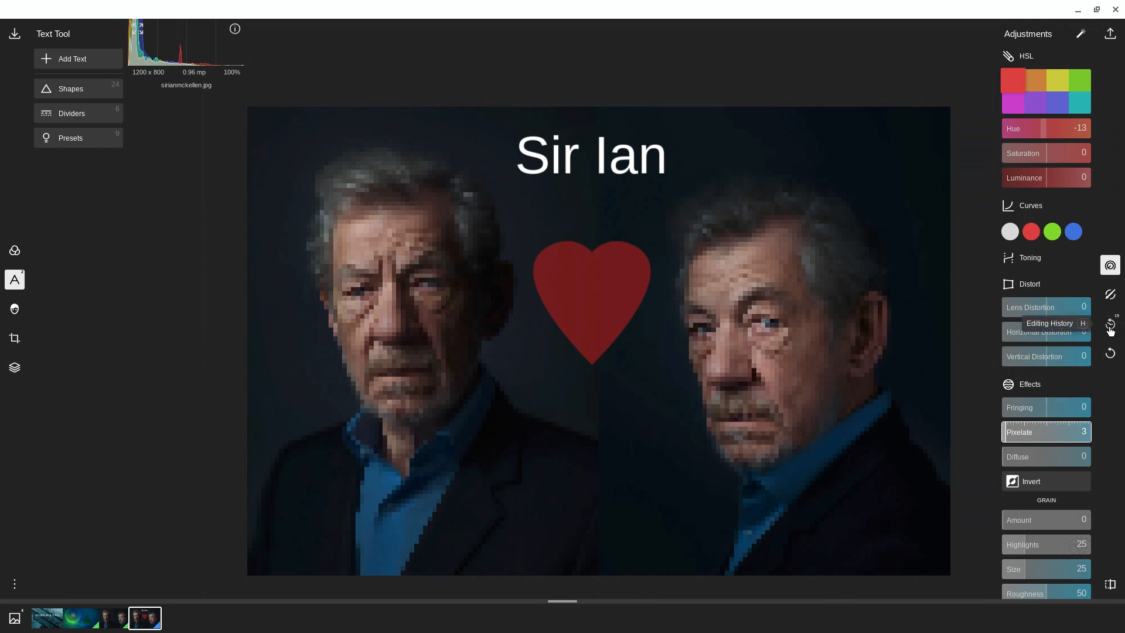
pyautogui.click(1110, 296)
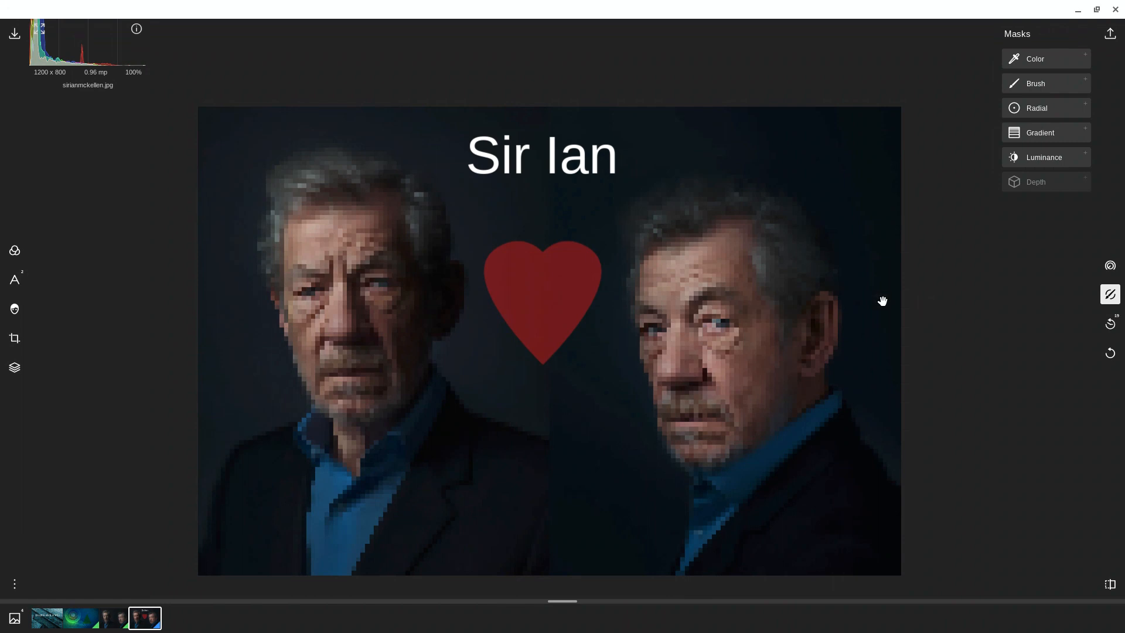
pyautogui.click(1110, 354)
pyautogui.click(1110, 355)
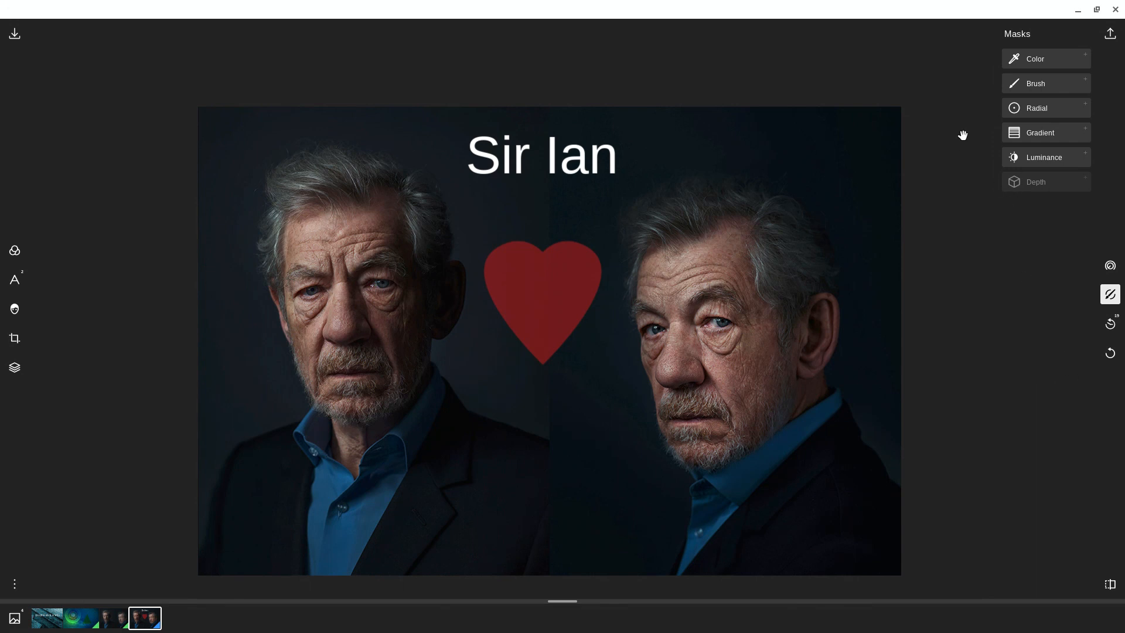
# Step: Crop the photo to an upright frame around the left-hand portrait, trimming its upper and lower edges, and apply the crop
pyautogui.click(1113, 266)
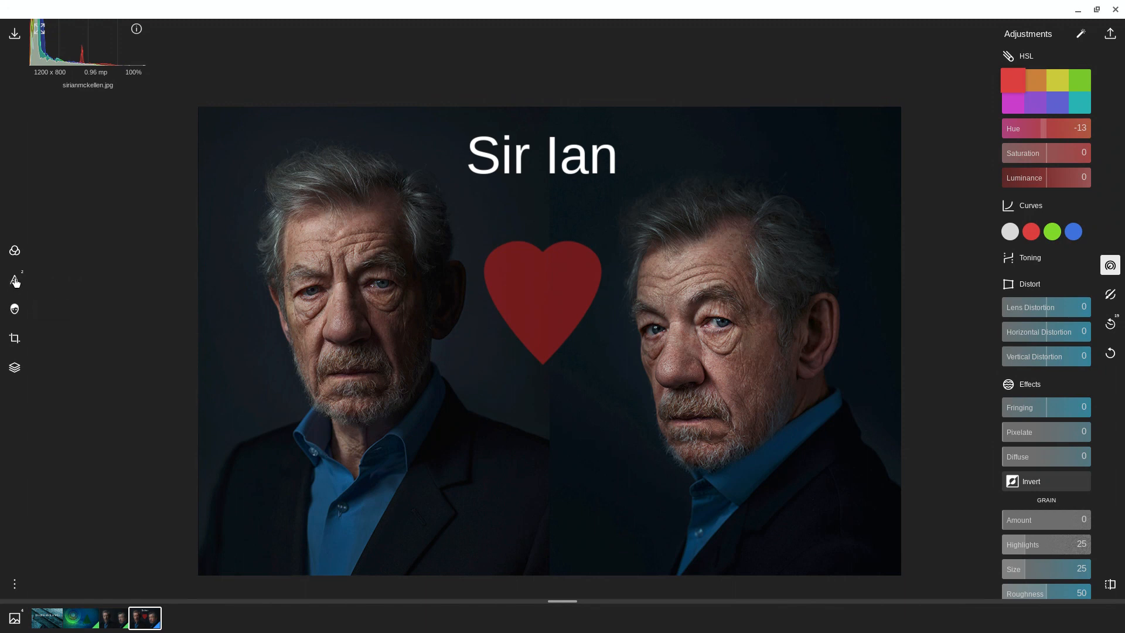
pyautogui.click(14, 338)
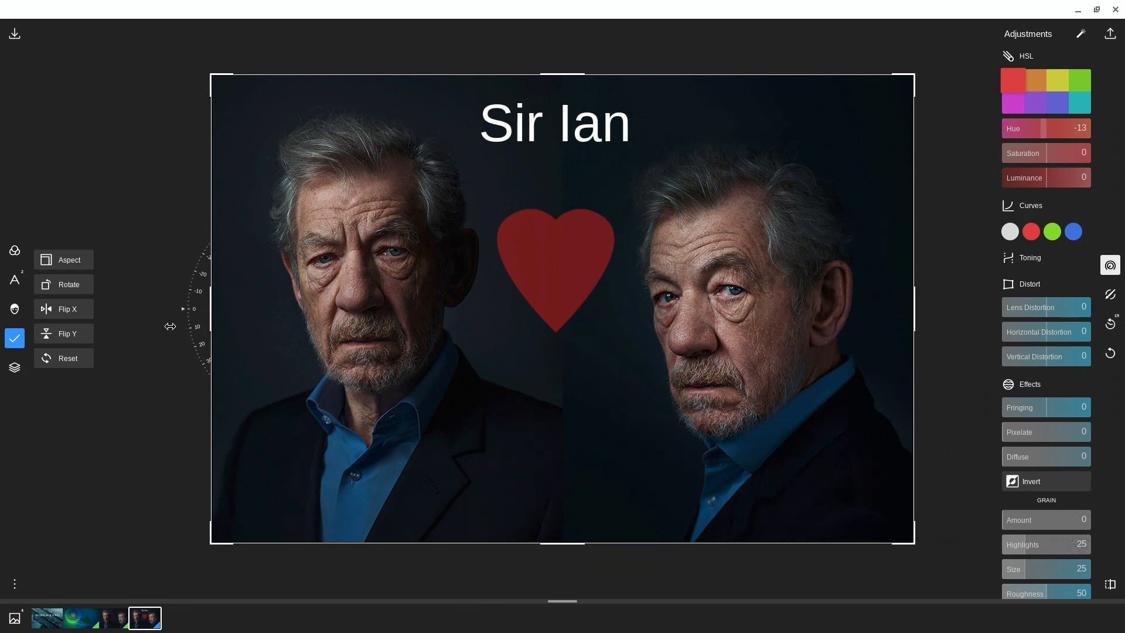
pyautogui.moveTo(184, 310)
pyautogui.mouseDown()
pyautogui.moveTo(196, 247)
pyautogui.moveTo(194, 316)
pyautogui.mouseUp()
pyautogui.moveTo(909, 546); pyautogui.dragTo(334, 369)
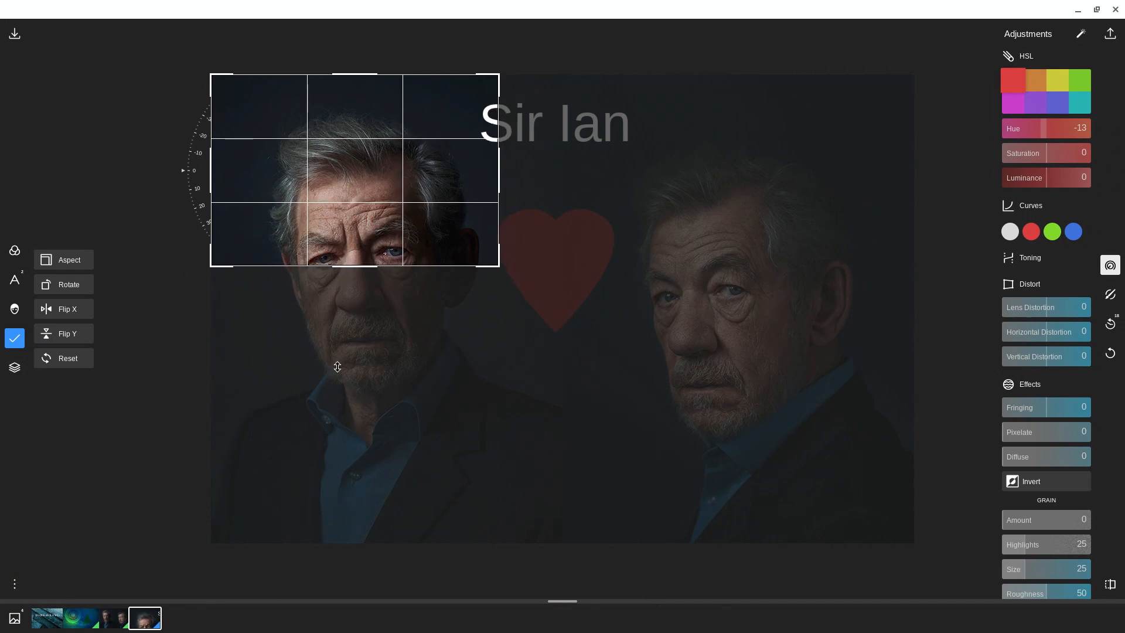
pyautogui.moveTo(366, 268); pyautogui.dragTo(332, 502)
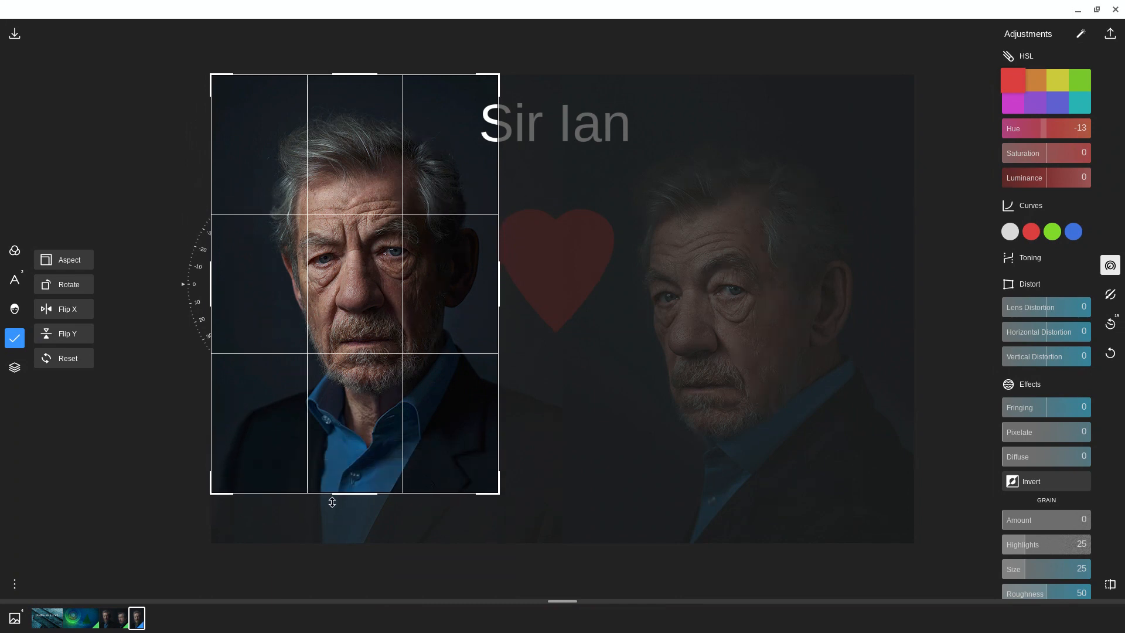
pyautogui.moveTo(332, 502); pyautogui.dragTo(339, 490)
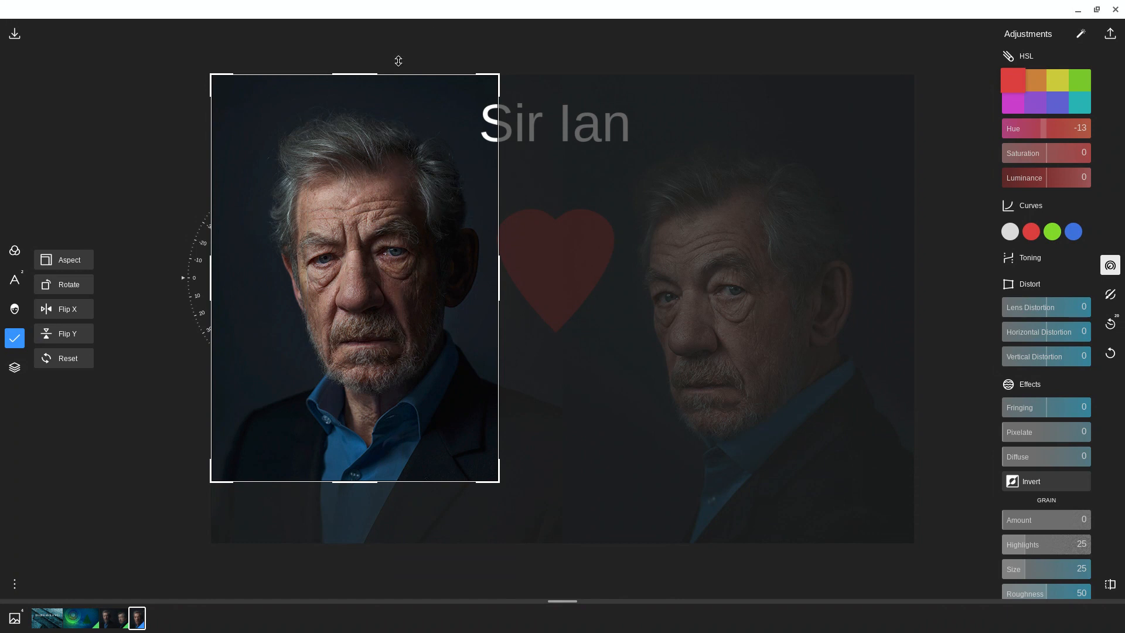
pyautogui.moveTo(364, 75); pyautogui.dragTo(371, 101)
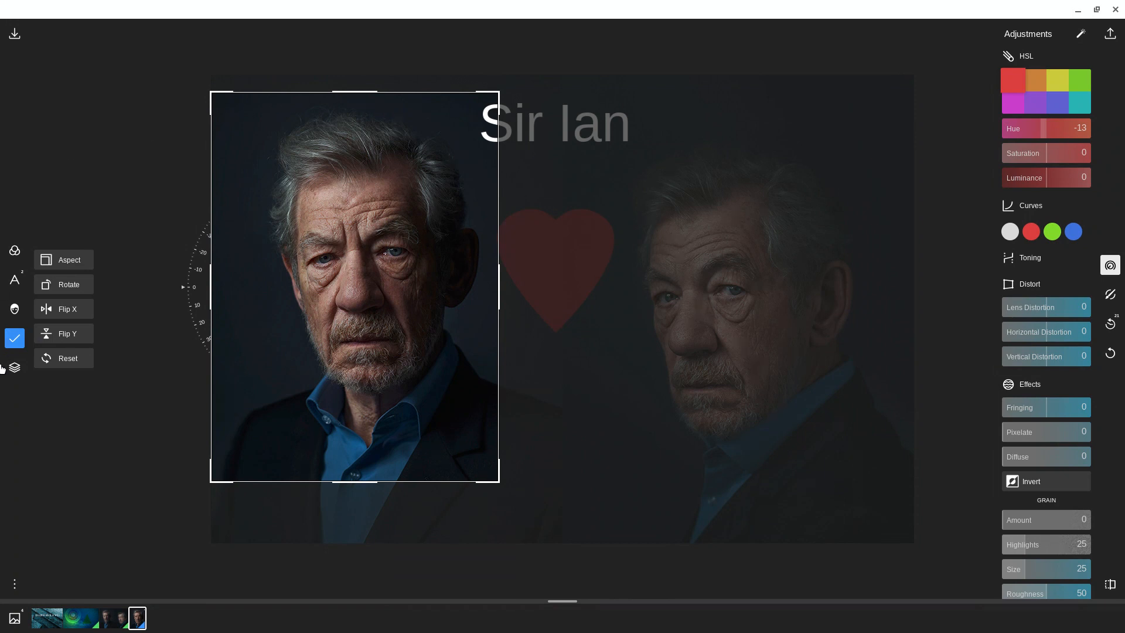
pyautogui.click(26, 341)
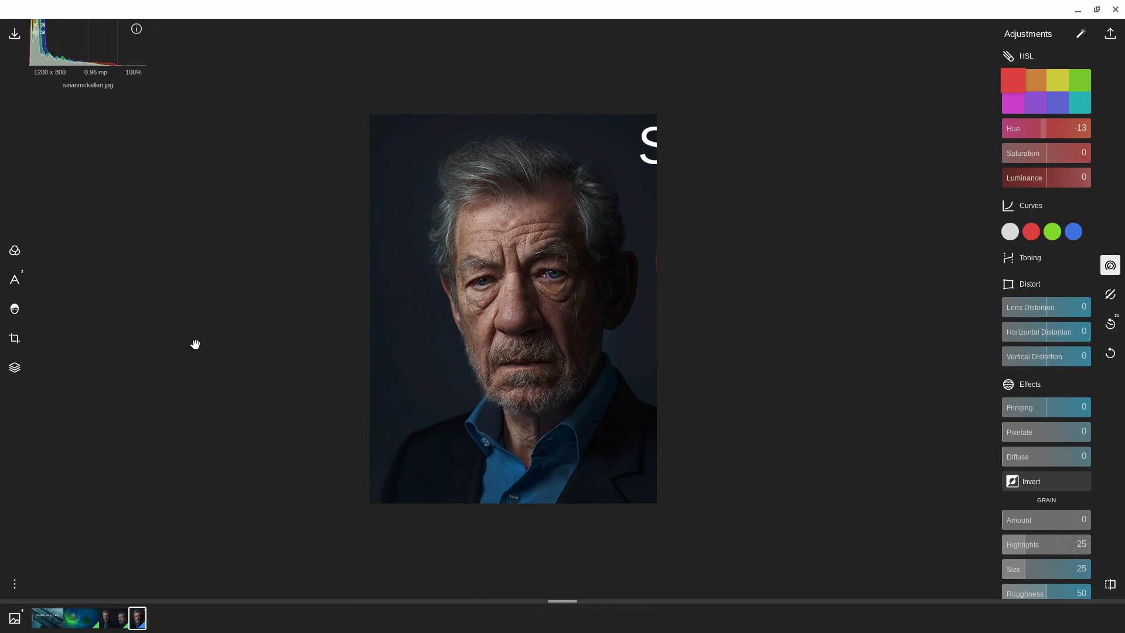
# Step: Compare the edited photo with its original version by repeatedly switching the before-and-after view
pyautogui.click(1110, 586)
pyautogui.click(1111, 586)
pyautogui.click(1111, 586)
pyautogui.click(1110, 586)
pyautogui.click(1110, 586)
pyautogui.click(1111, 586)
pyautogui.click(1110, 586)
pyautogui.click(1110, 586)
pyautogui.click(1110, 586)
pyautogui.click(1111, 585)
# Step: Add film grain to the cropped portrait with the grain amount set to 55
pyautogui.scroll(-4, 1059, 449)
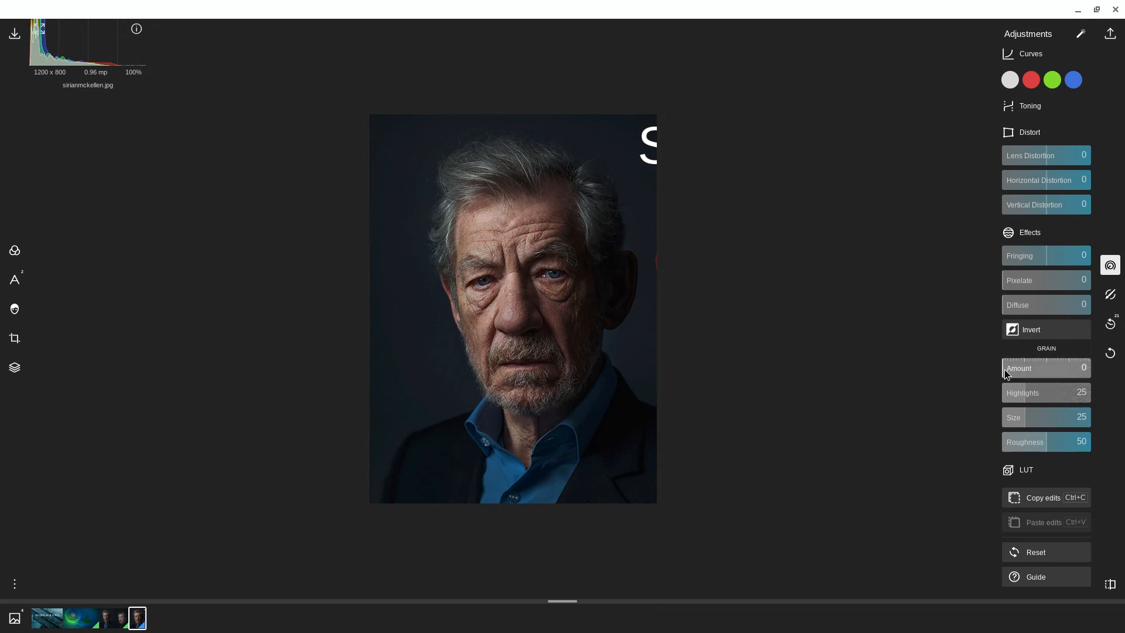
pyautogui.moveTo(1004, 373); pyautogui.dragTo(1072, 369)
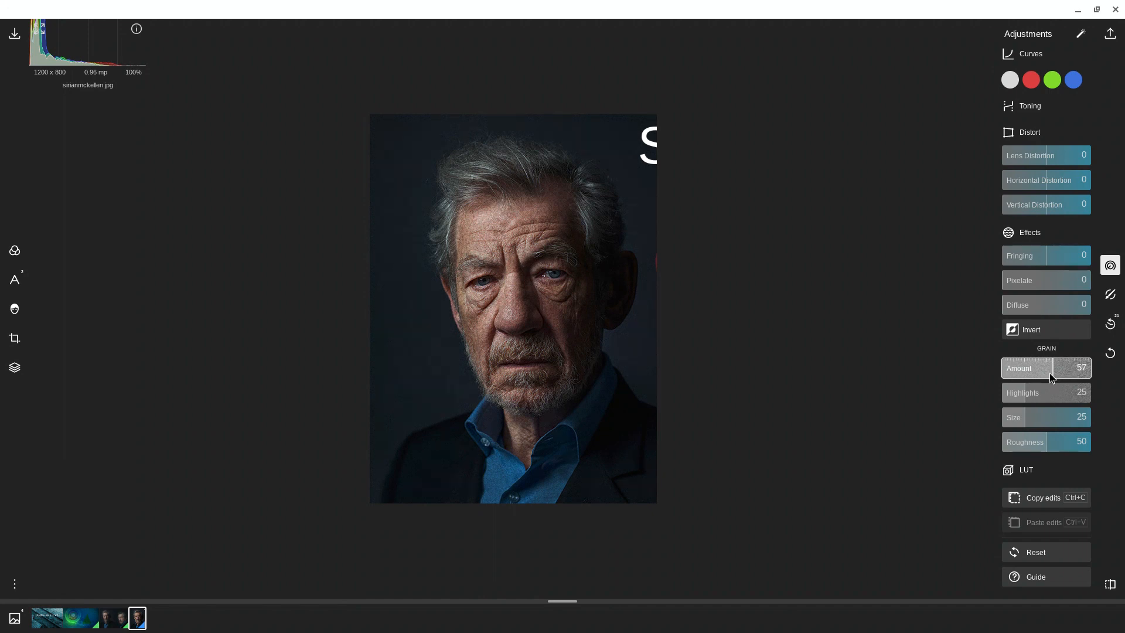
pyautogui.moveTo(1039, 379)
pyautogui.mouseDown()
pyautogui.moveTo(1068, 379)
pyautogui.moveTo(1052, 380)
pyautogui.mouseUp()
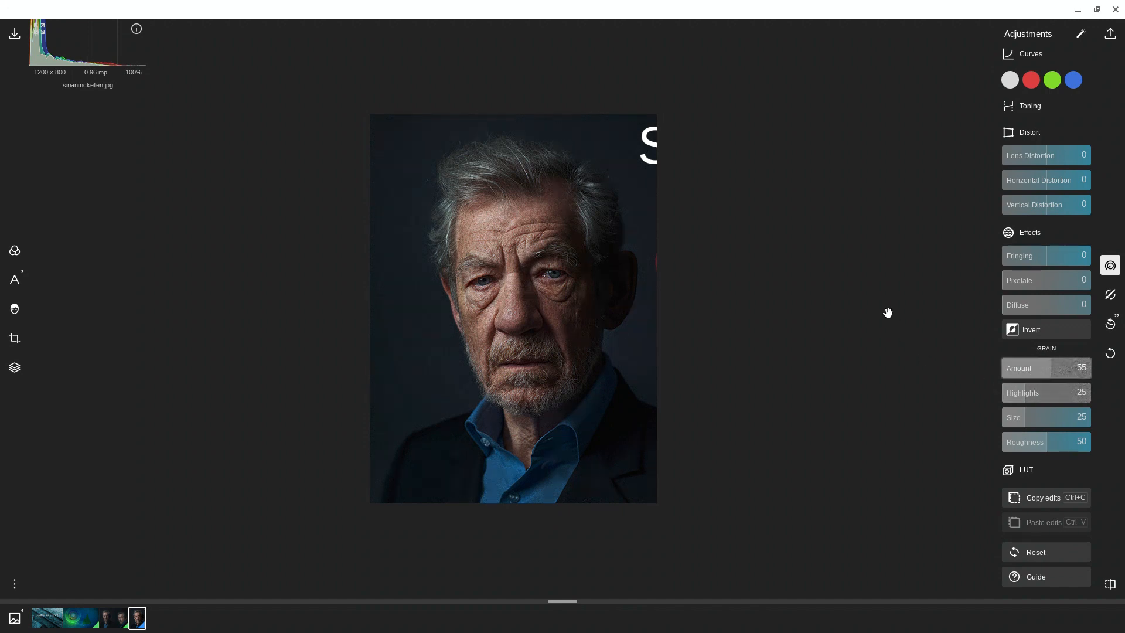
# Step: Open the save settings, view the watermark options, and set the JPEG quality to Best after trying Med and High
pyautogui.click(1110, 36)
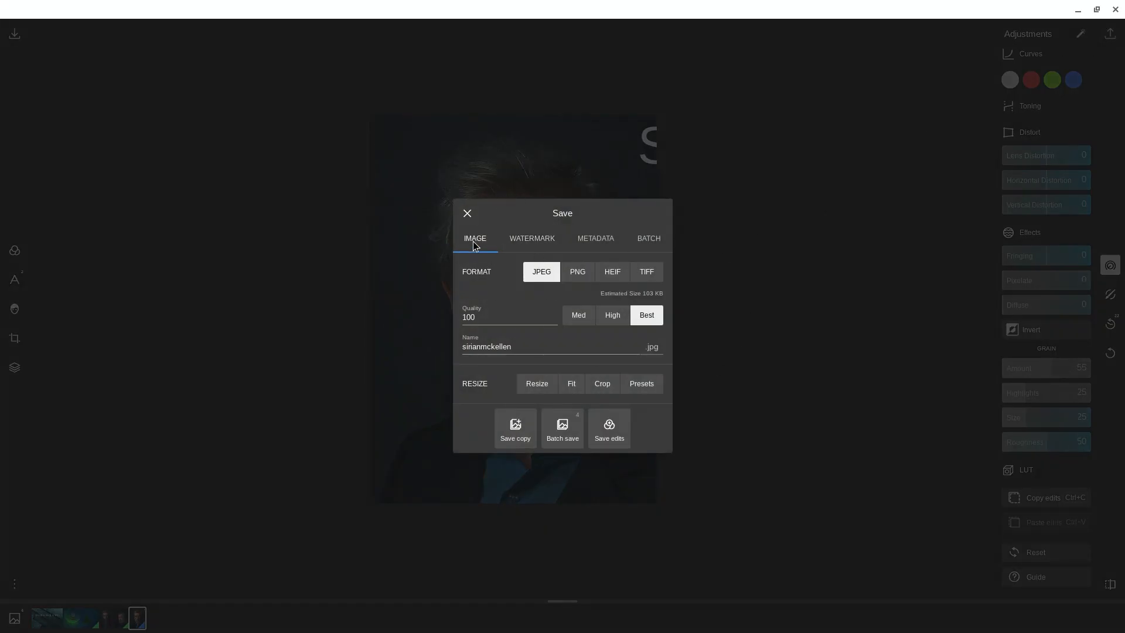
pyautogui.click(530, 245)
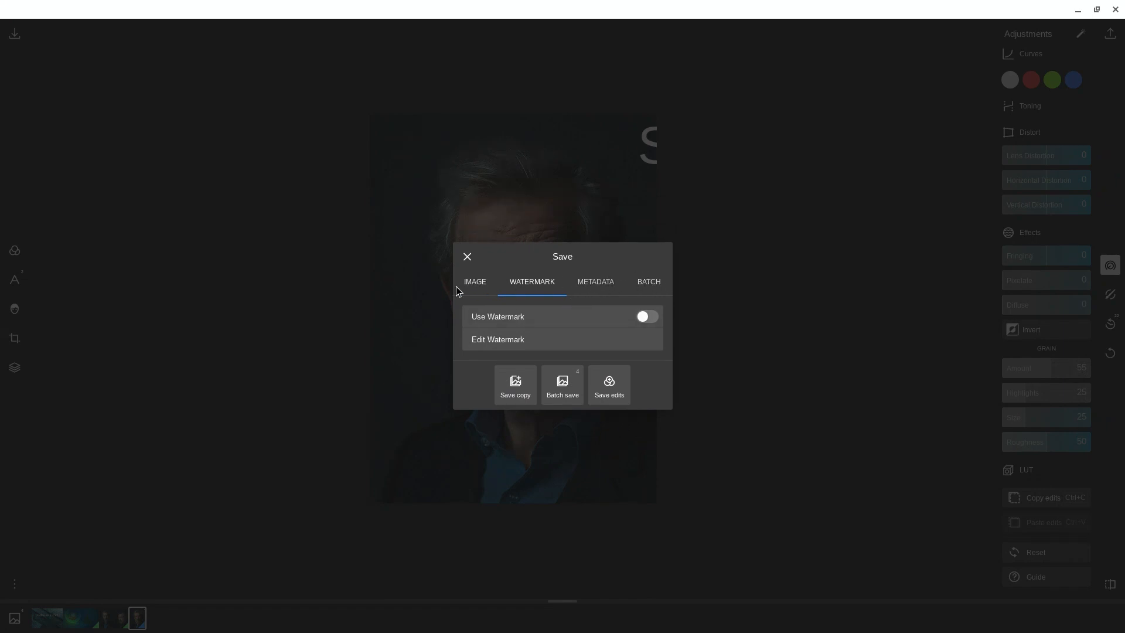
pyautogui.click(473, 284)
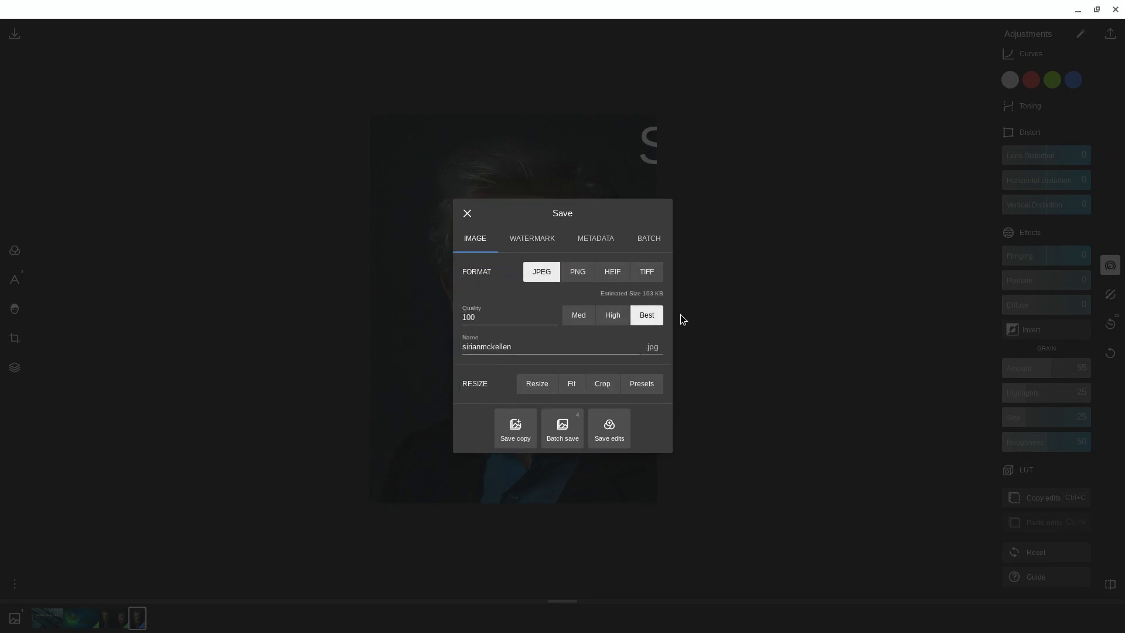
pyautogui.click(576, 317)
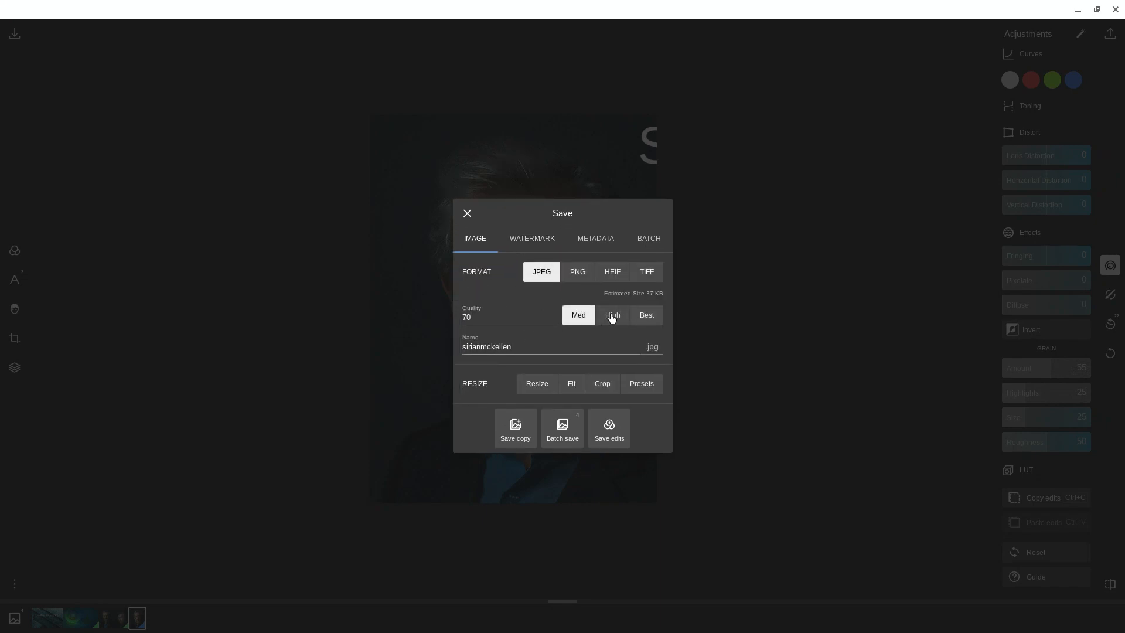
pyautogui.click(610, 316)
pyautogui.click(652, 317)
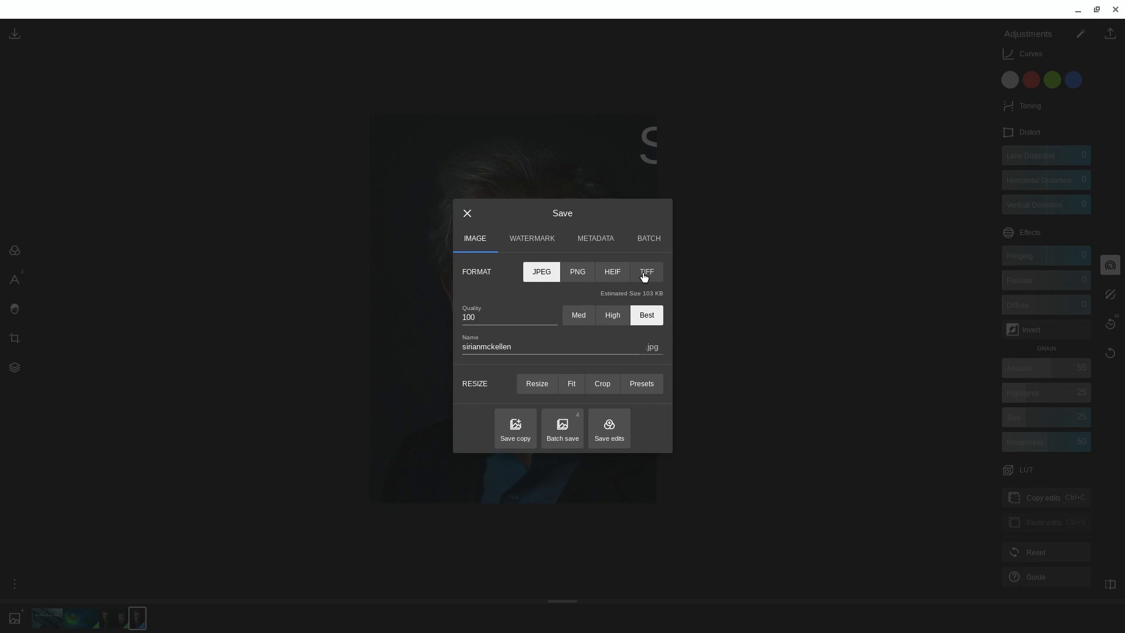
# Step: Save a JPEG copy of the edited photo in the Wallpapers folder on Google Drive and close the photo editor
pyautogui.click(522, 435)
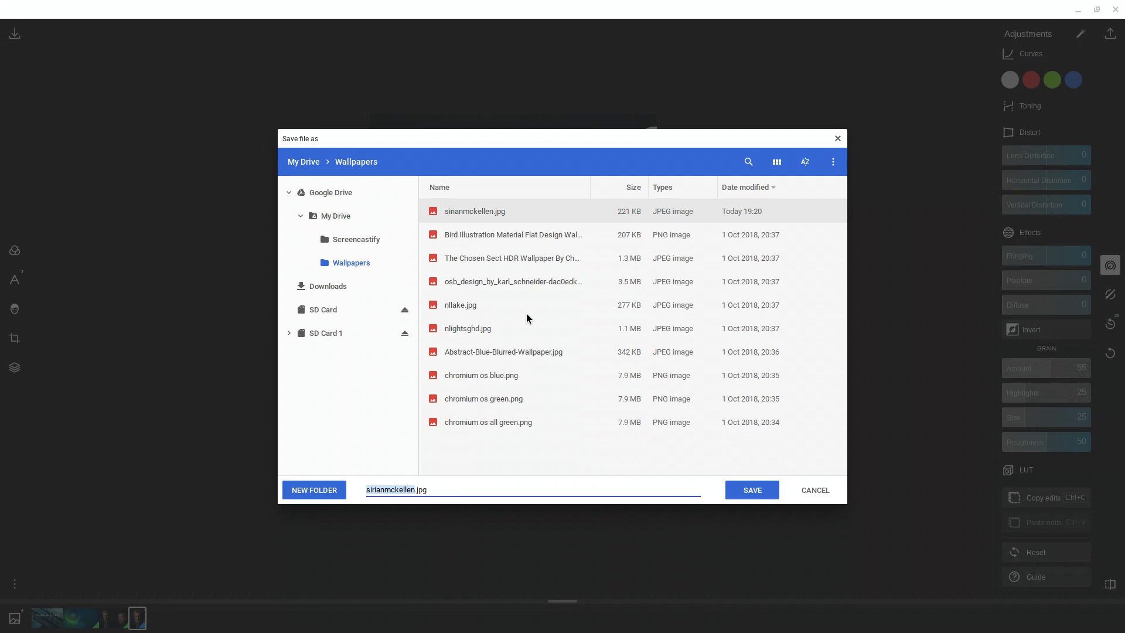
pyautogui.click(418, 500)
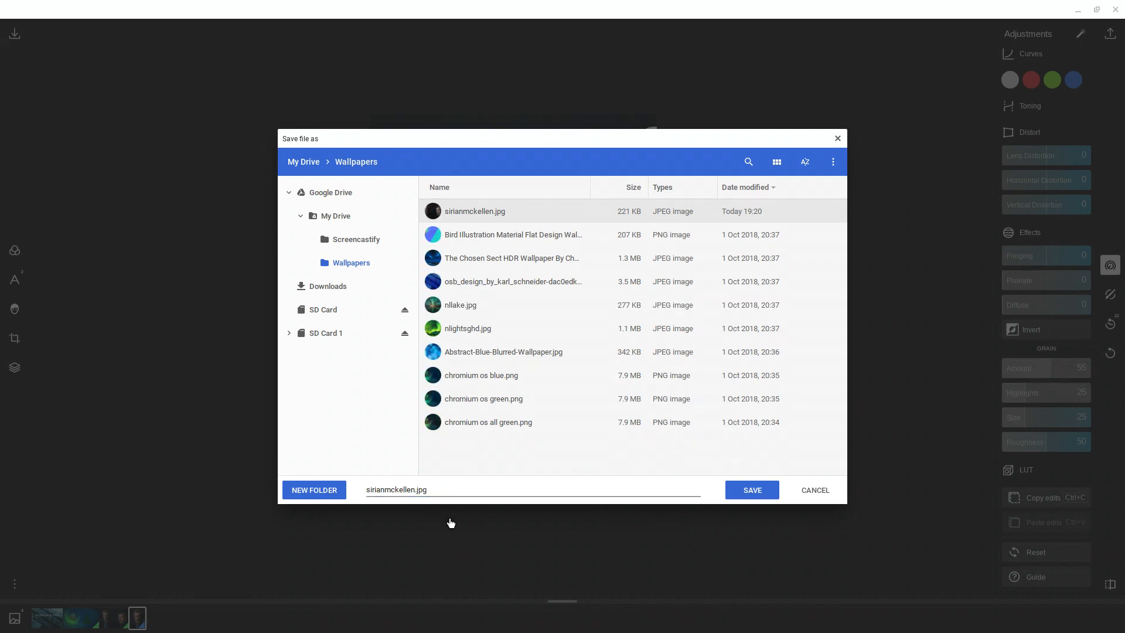
pyautogui.click(414, 491)
pyautogui.click(748, 489)
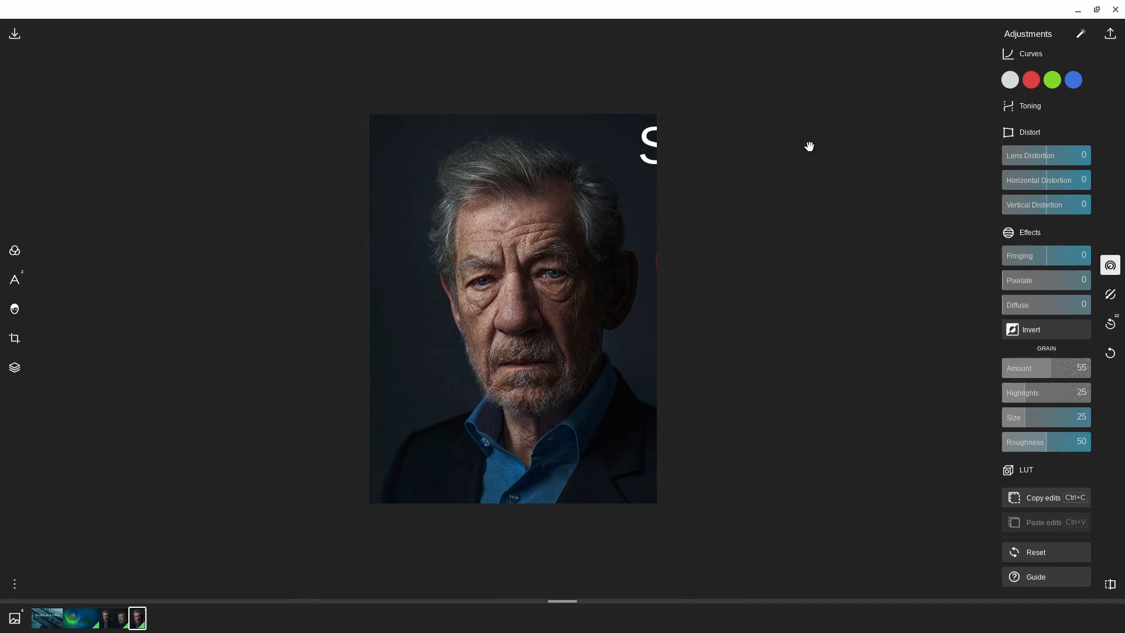
pyautogui.click(1116, 10)
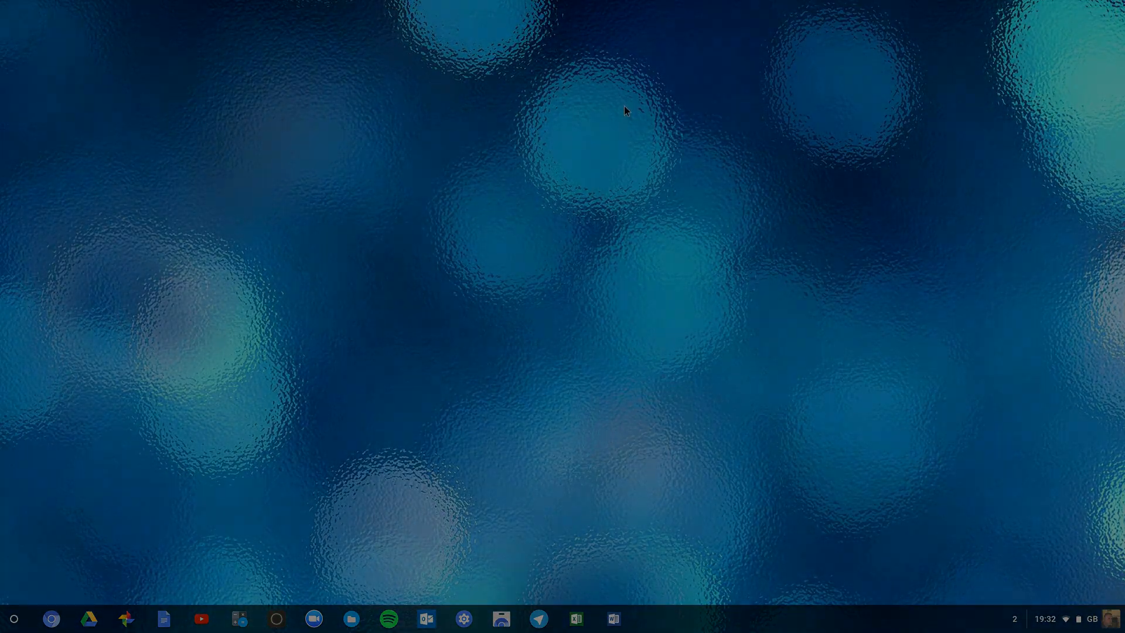